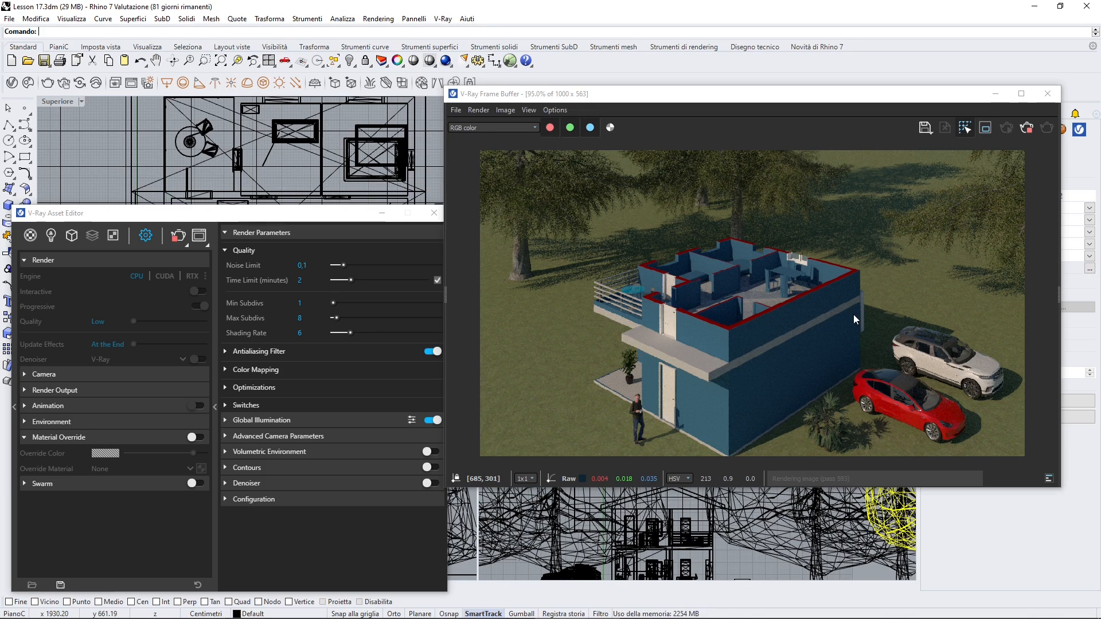
Reposition the V-Ray Asset Editor and collapse its Render, Material Override, Quality and Render Parameters sections
{"action": "left_click_drag", "start_coordinate": [267, 217], "coordinate": [287, 138]}
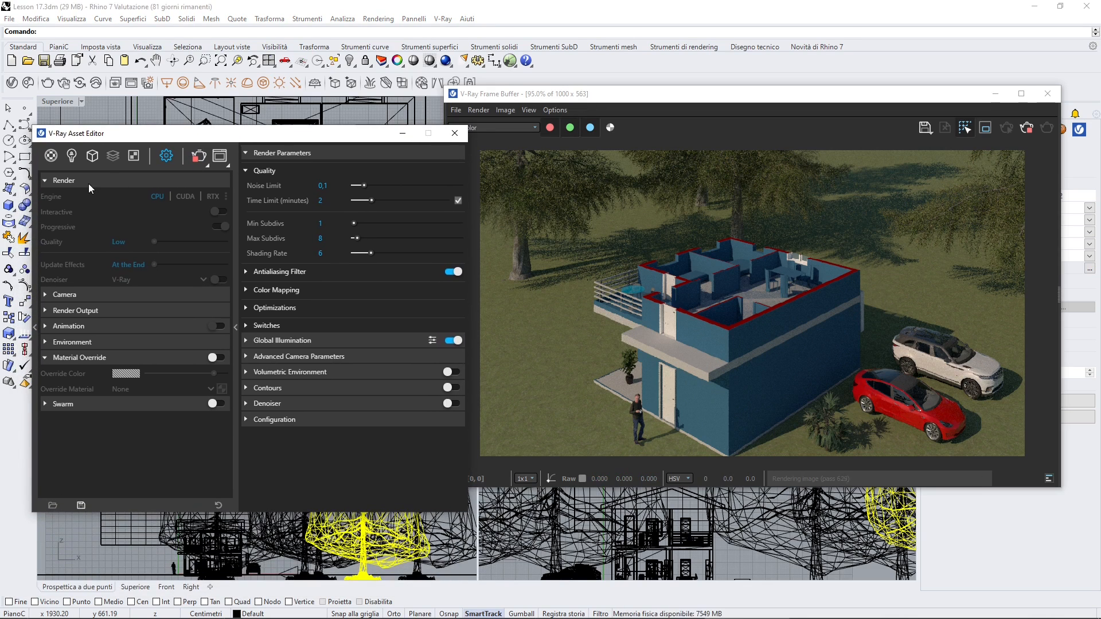
{"action": "left_click", "coordinate": [88, 184]}
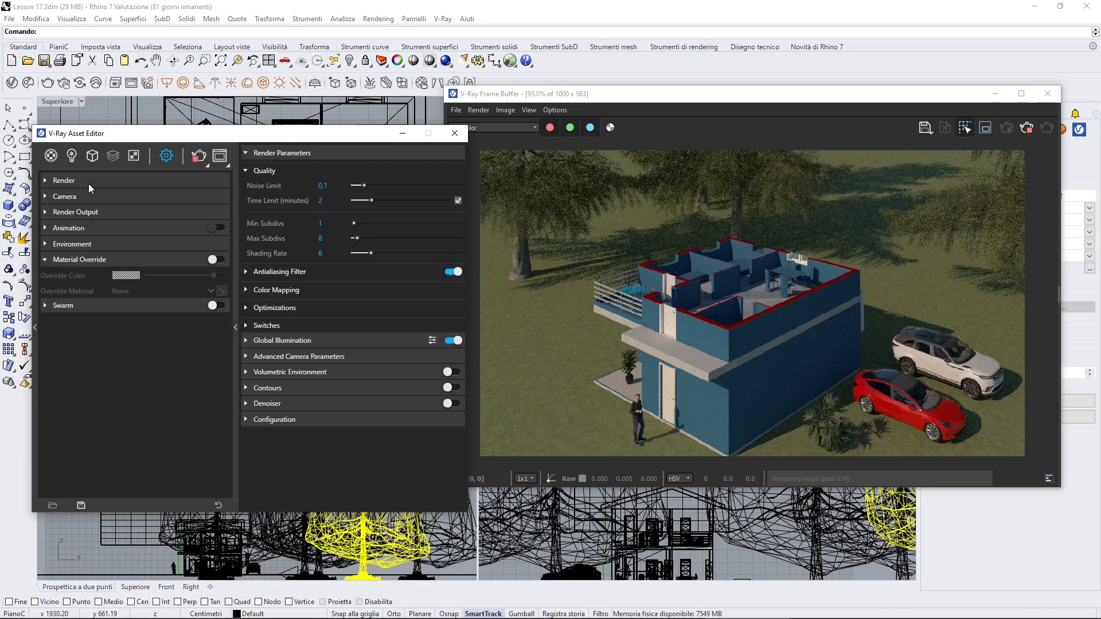
{"action": "left_click", "coordinate": [77, 259]}
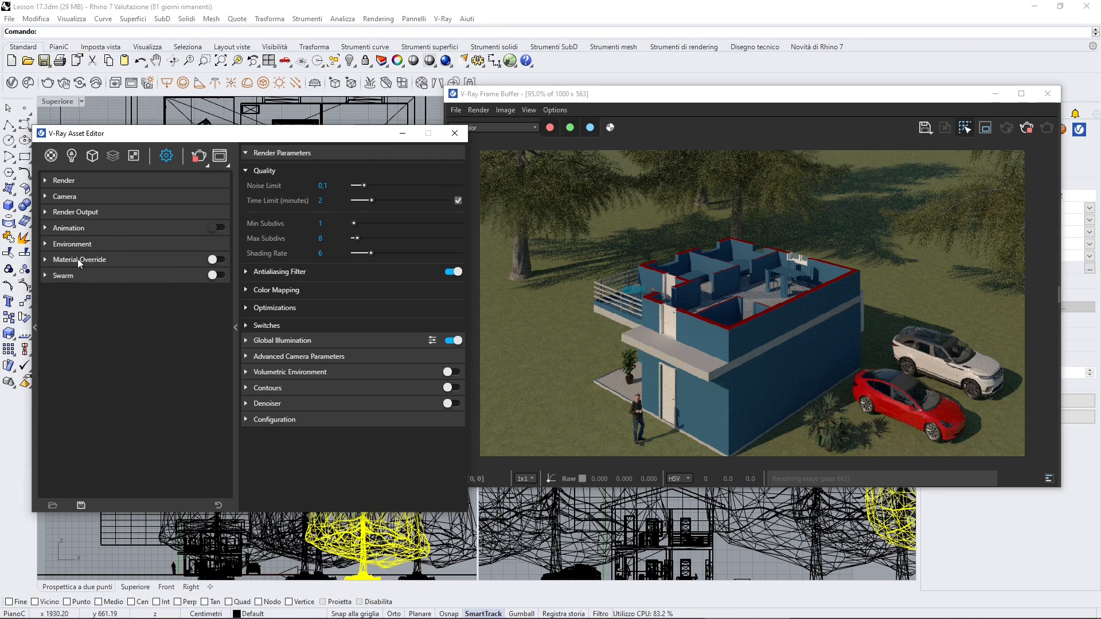
{"action": "left_click", "coordinate": [261, 170]}
{"action": "left_click", "coordinate": [264, 153]}
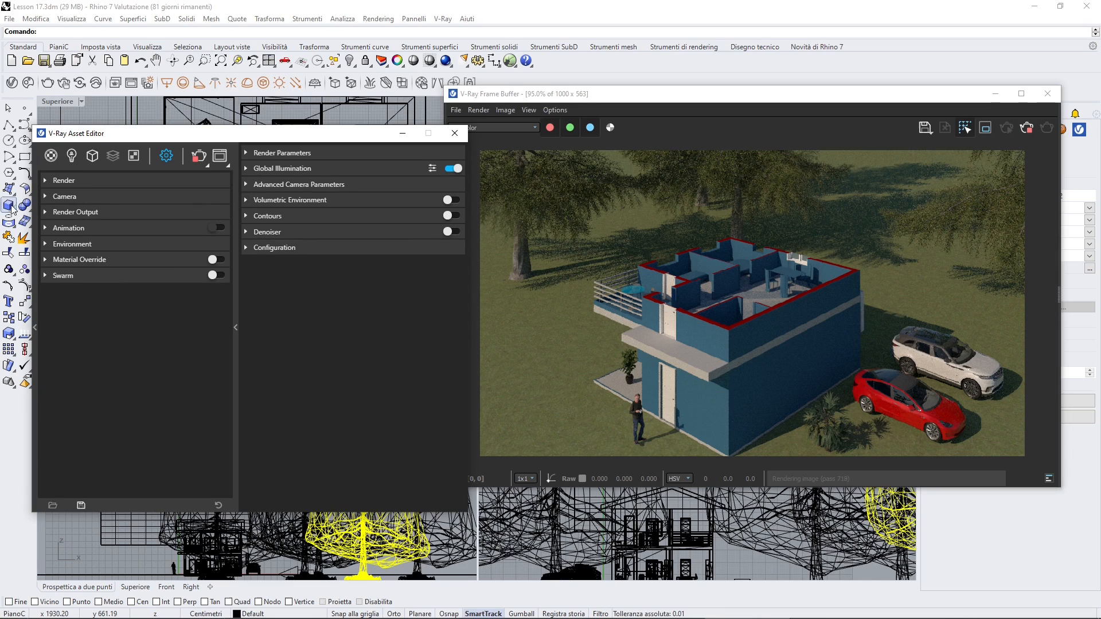
{"action": "left_click_drag", "start_coordinate": [214, 136], "coordinate": [225, 137]}
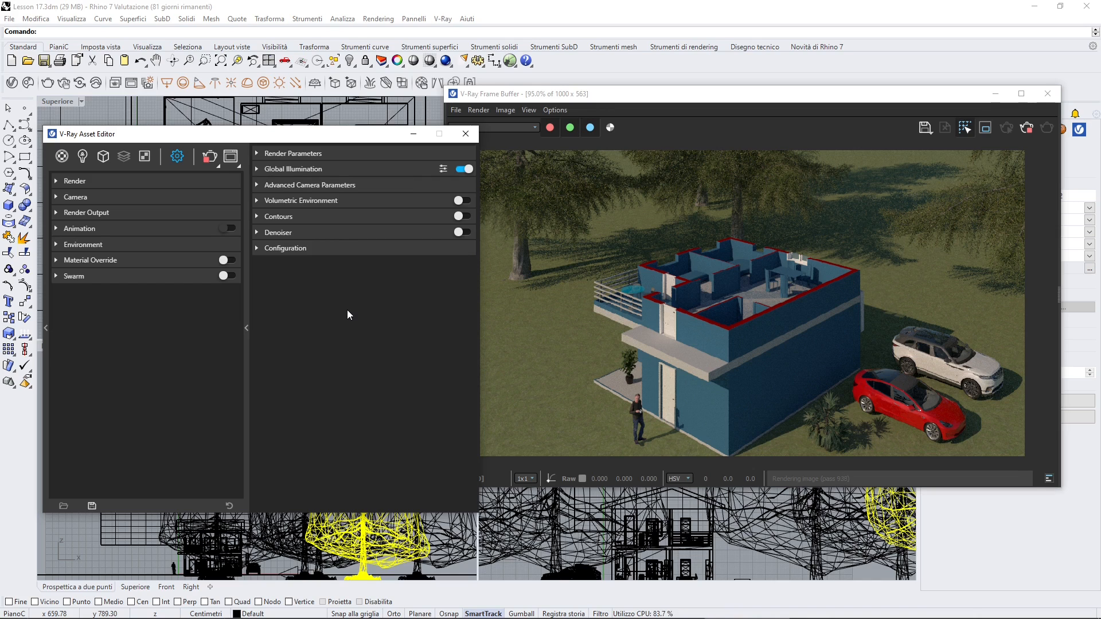
Expand the Render settings in the Asset Editor and arrange the frame buffer showing the finished render beside it
{"action": "left_click", "coordinate": [597, 341]}
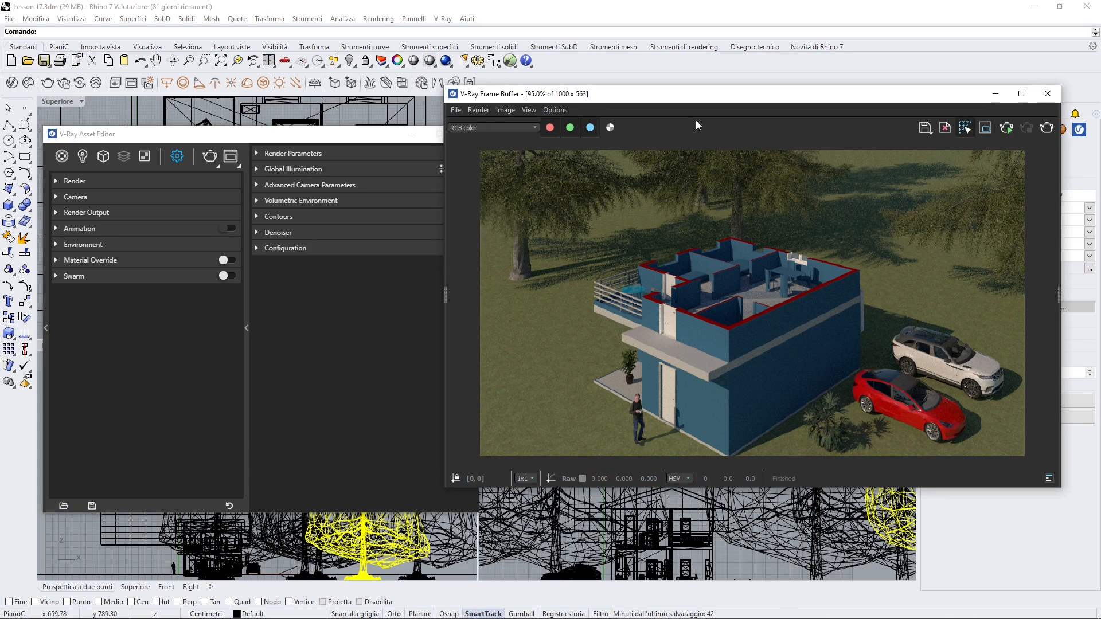
{"action": "left_click", "coordinate": [80, 181]}
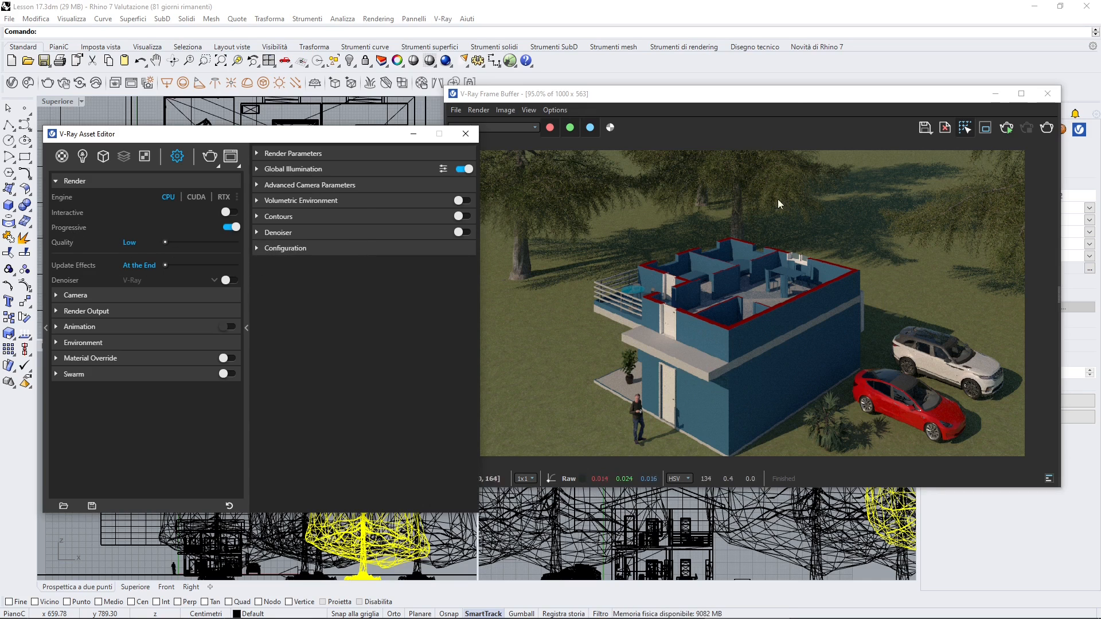
{"action": "left_click_drag", "start_coordinate": [793, 102], "coordinate": [807, 98]}
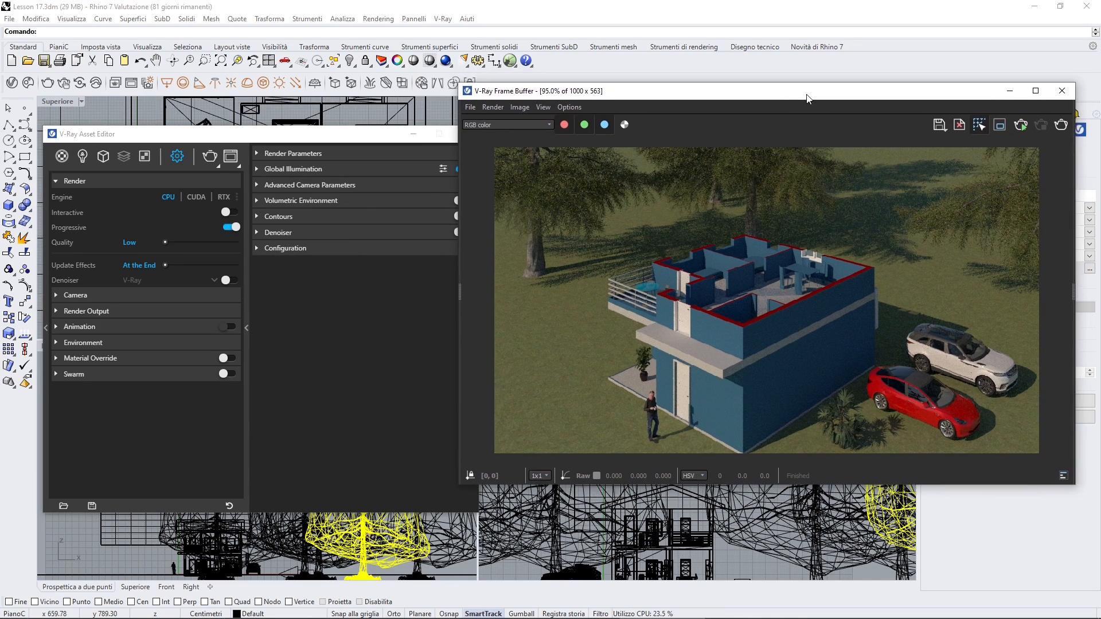
{"action": "left_click_drag", "start_coordinate": [435, 134], "coordinate": [430, 138]}
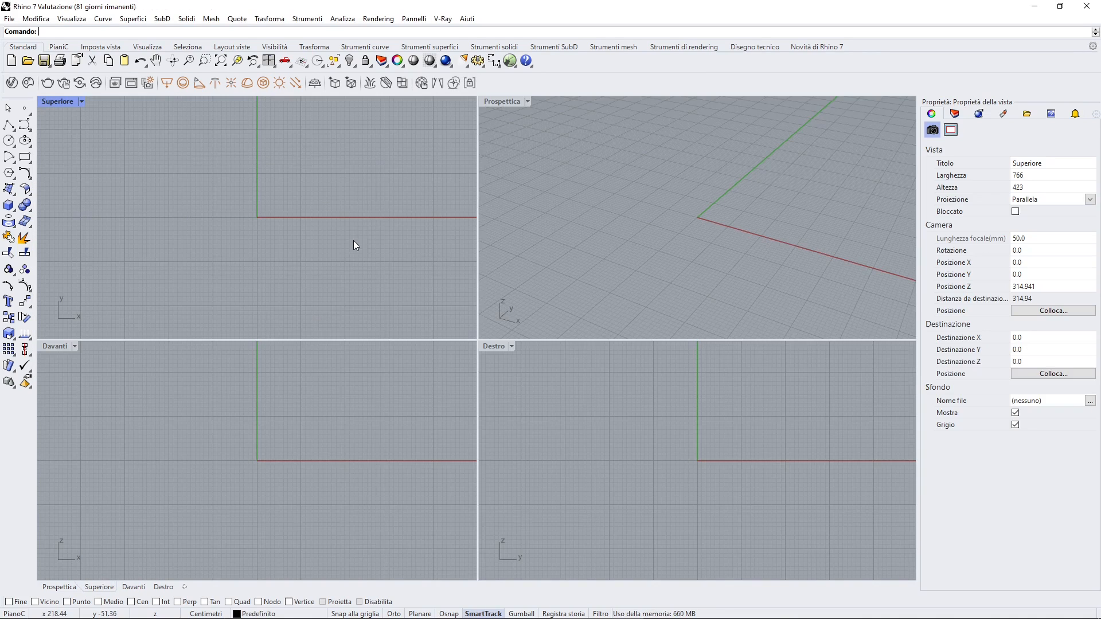
Add a V-Ray infinite plane to the empty scene as the ground
{"action": "left_click", "coordinate": [315, 84]}
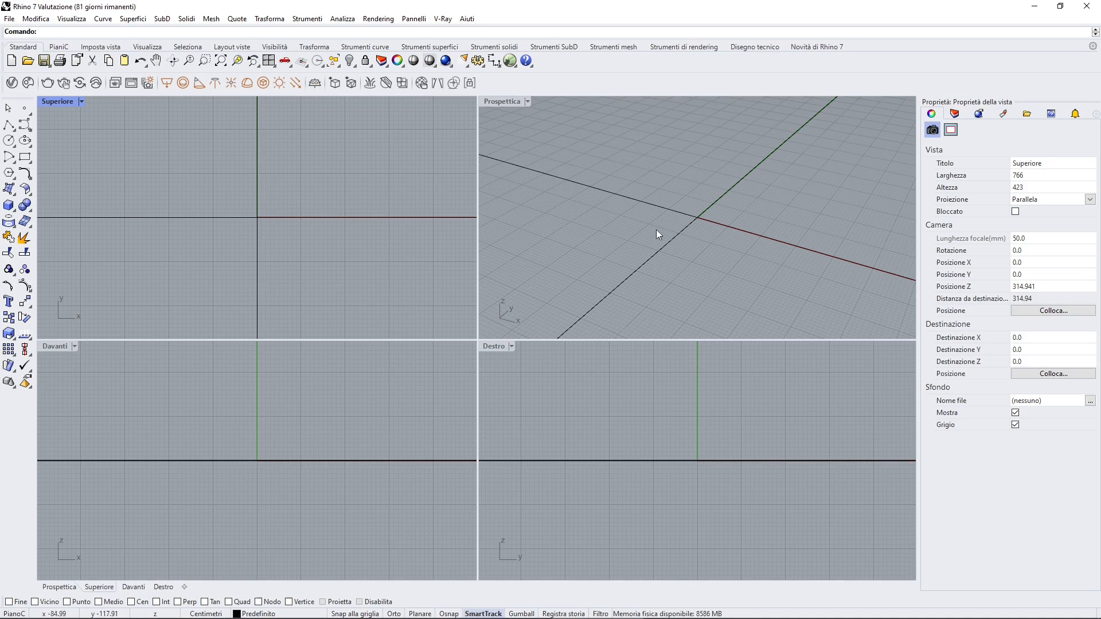
{"action": "scroll", "coordinate": [597, 240], "scroll_direction": "down", "scroll_amount": 6}
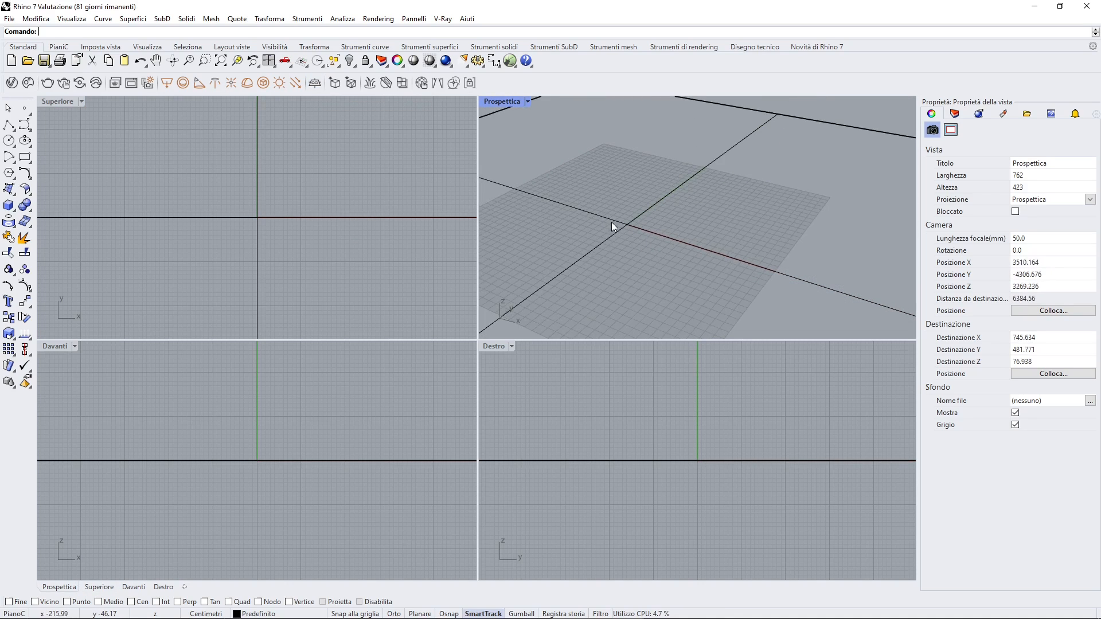
{"action": "scroll", "coordinate": [597, 220], "scroll_direction": "up", "scroll_amount": 2}
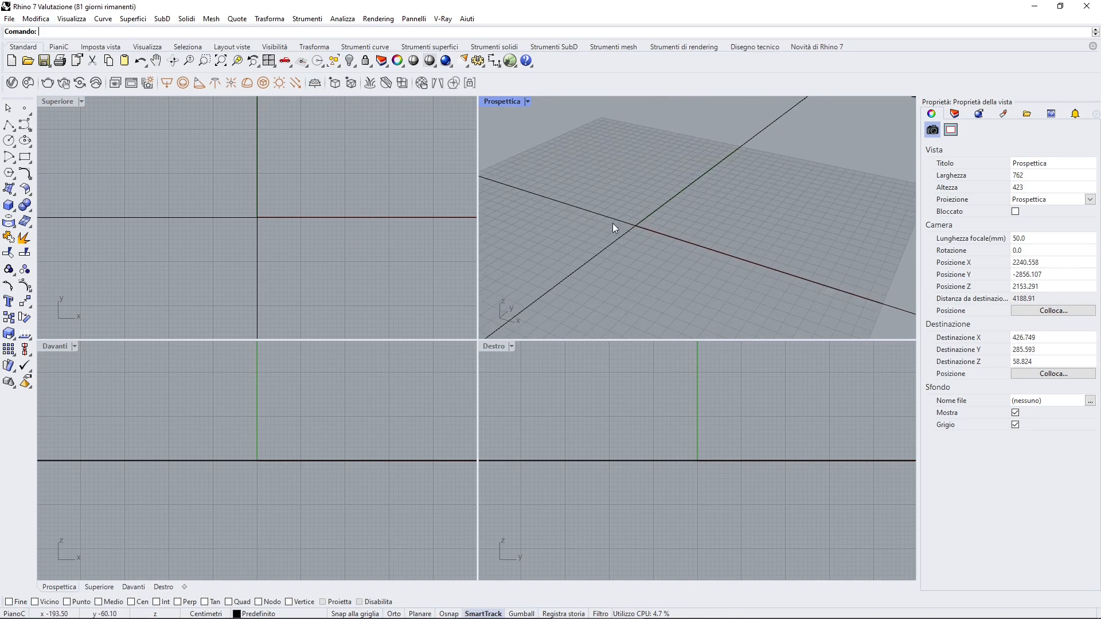
{"action": "scroll", "coordinate": [613, 223], "scroll_direction": "up", "scroll_amount": 2}
{"action": "scroll", "coordinate": [594, 225], "scroll_direction": "up", "scroll_amount": 1}
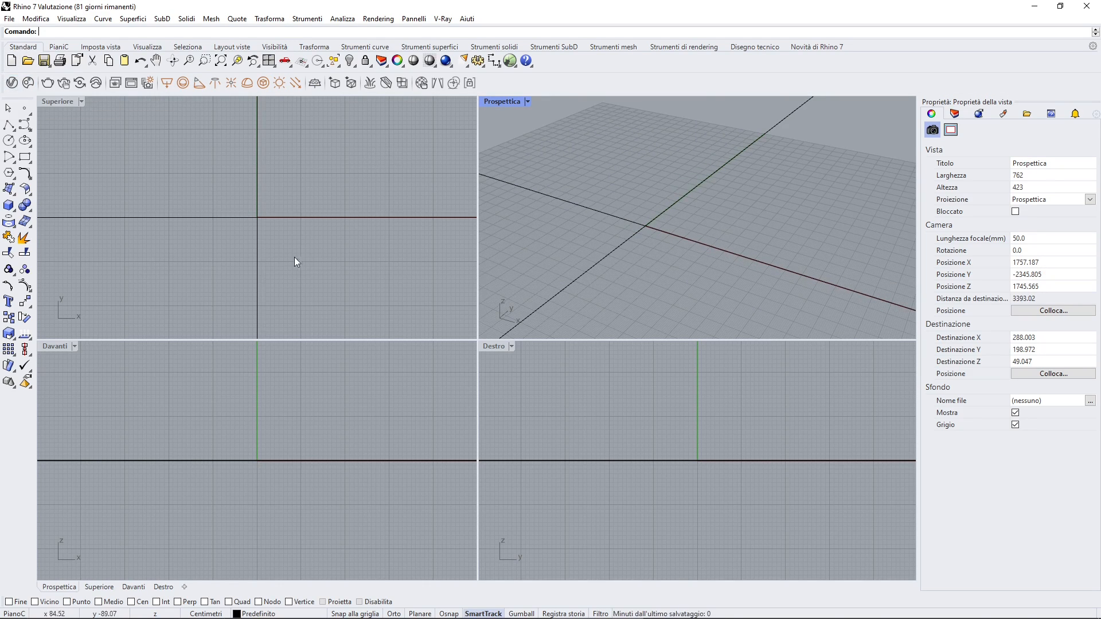
{"action": "scroll", "coordinate": [263, 503], "scroll_direction": "down", "scroll_amount": 9}
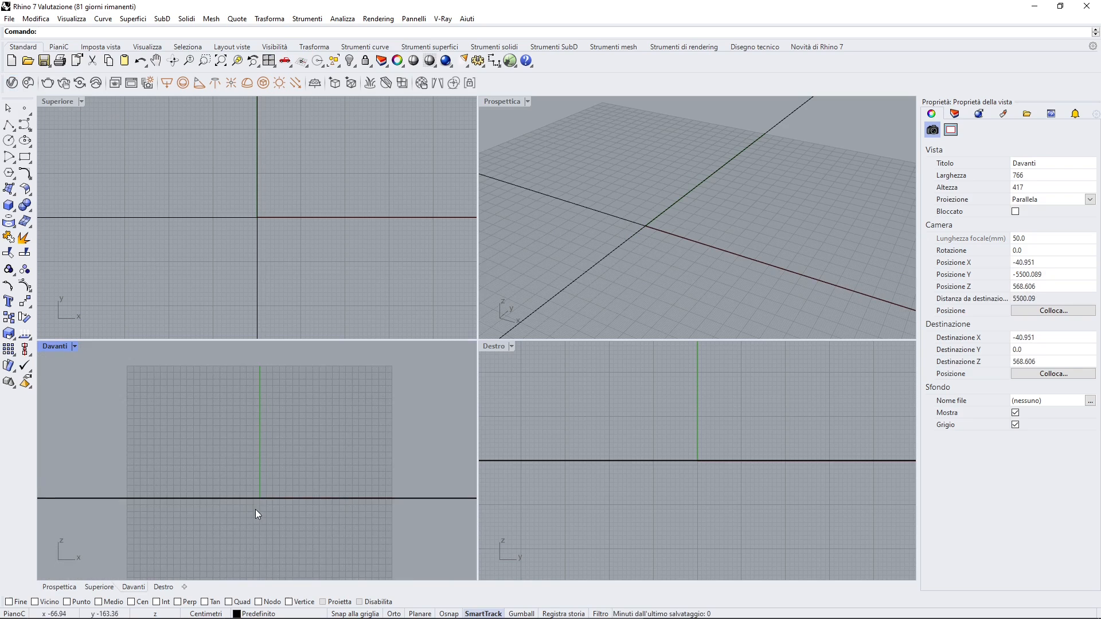
{"action": "right_click_drag", "start_coordinate": [283, 454], "coordinate": [277, 484]}
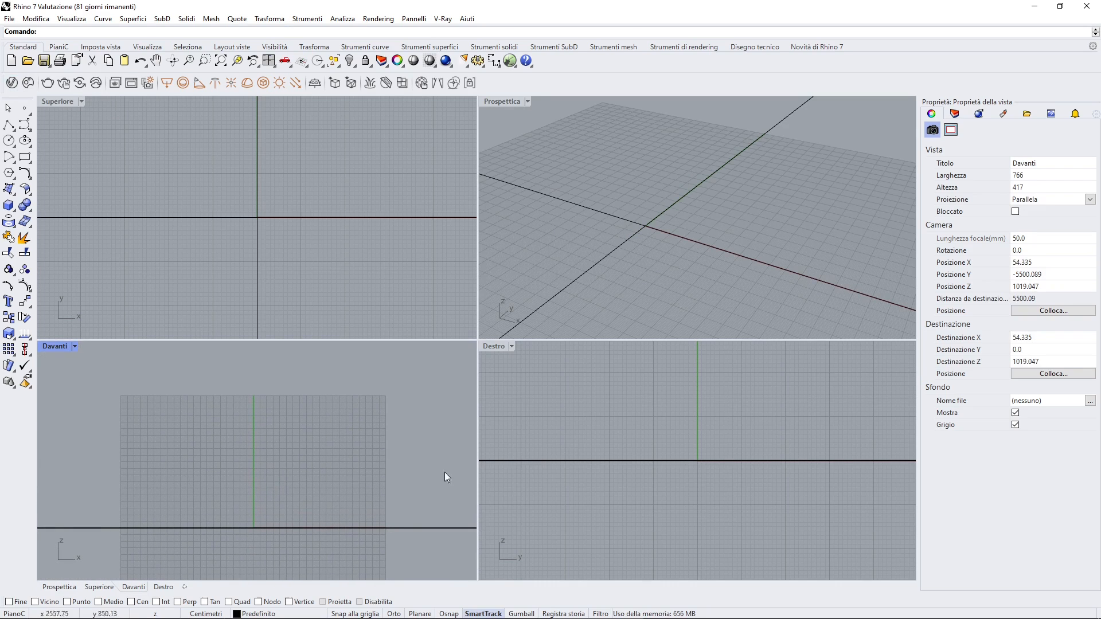
{"action": "right_click_drag", "start_coordinate": [626, 445], "coordinate": [609, 519]}
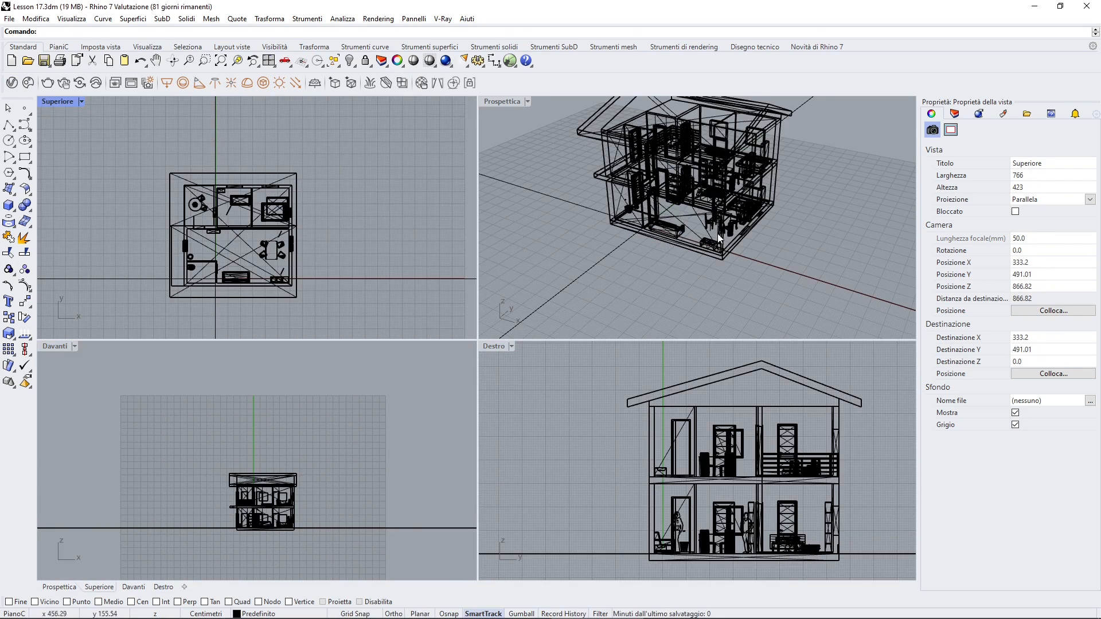
View the V-Ray render of the whole house from its balcony side, and close the frame buffer
{"action": "left_click", "coordinate": [678, 215]}
{"action": "right_click_drag", "start_coordinate": [679, 215], "coordinate": [517, 150]}
{"action": "scroll", "coordinate": [654, 179], "scroll_direction": "up", "scroll_amount": 2}
{"action": "right_click", "coordinate": [656, 221]}
{"action": "left_click", "coordinate": [766, 106]}
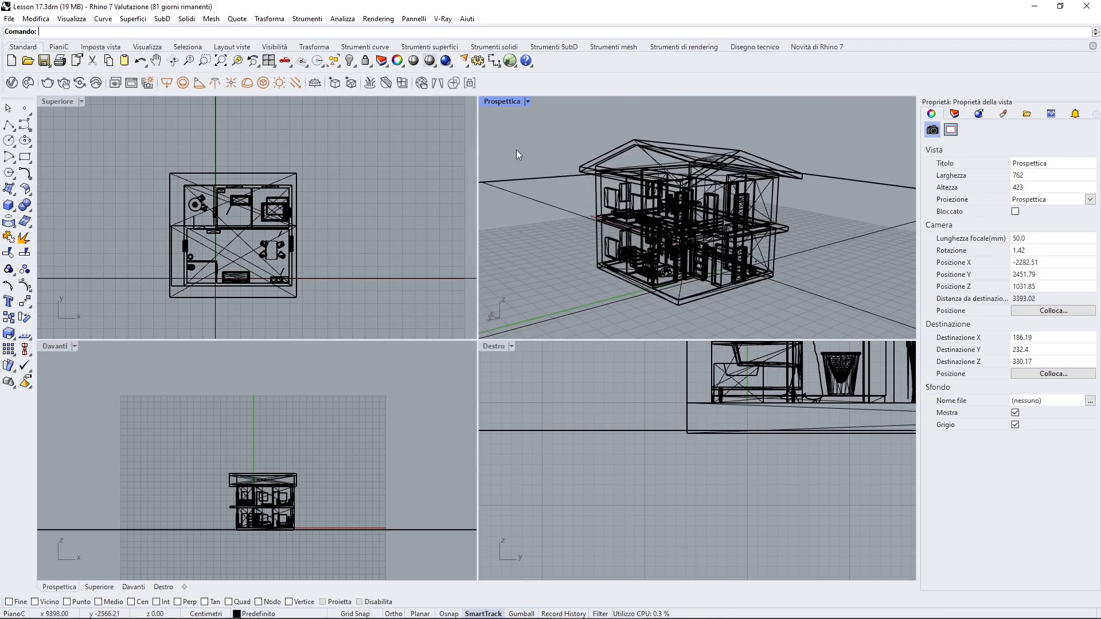
{"action": "left_click", "coordinate": [131, 83]}
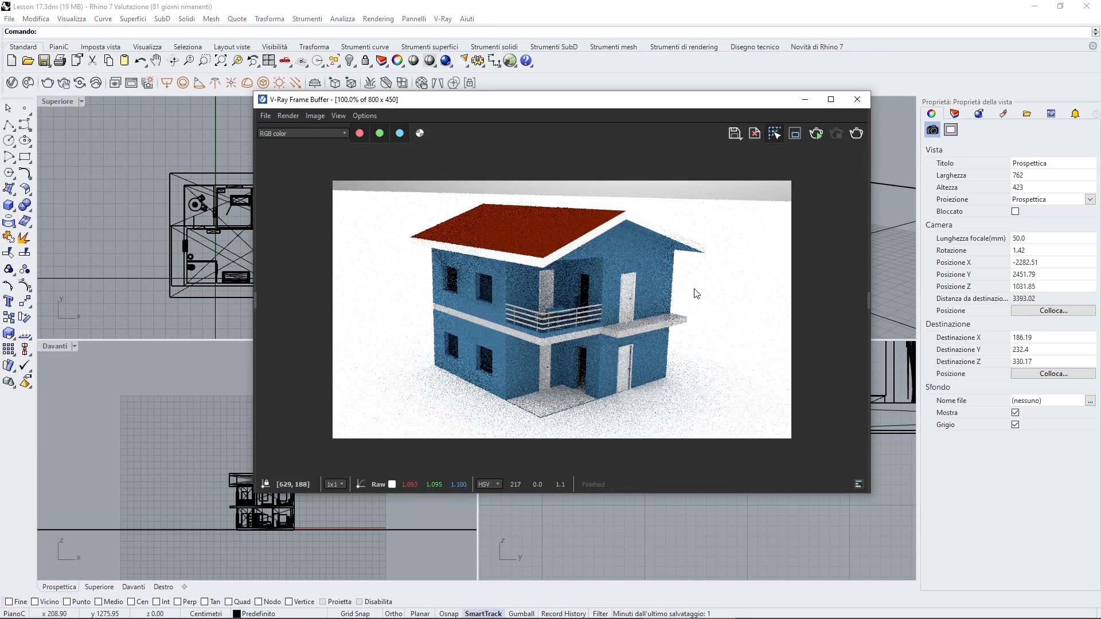
{"action": "left_click", "coordinate": [858, 99]}
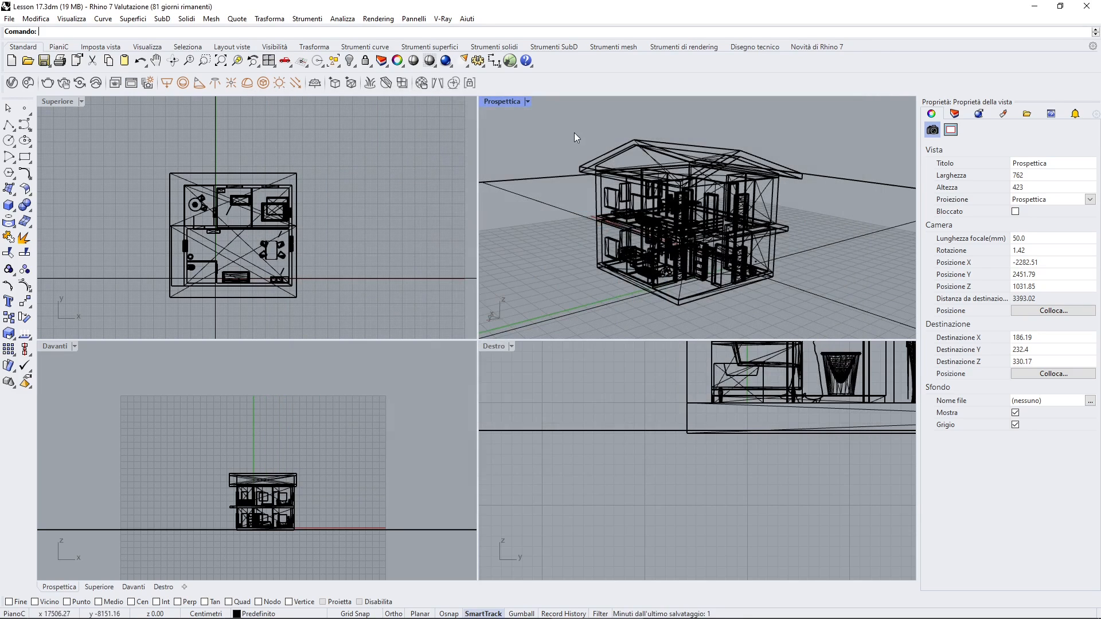
Create a Generic material in the V-Ray Asset Editor and name it RED
{"action": "left_click", "coordinate": [11, 83]}
{"action": "left_click_drag", "start_coordinate": [224, 309], "coordinate": [404, 142]}
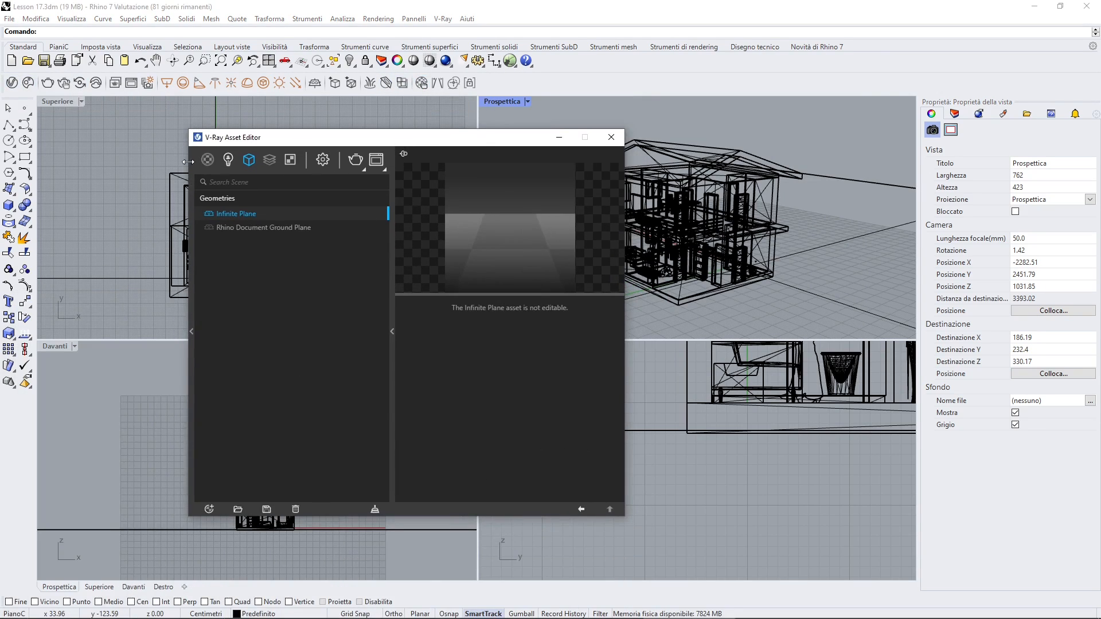
{"action": "mouse_move", "coordinate": [211, 166]}
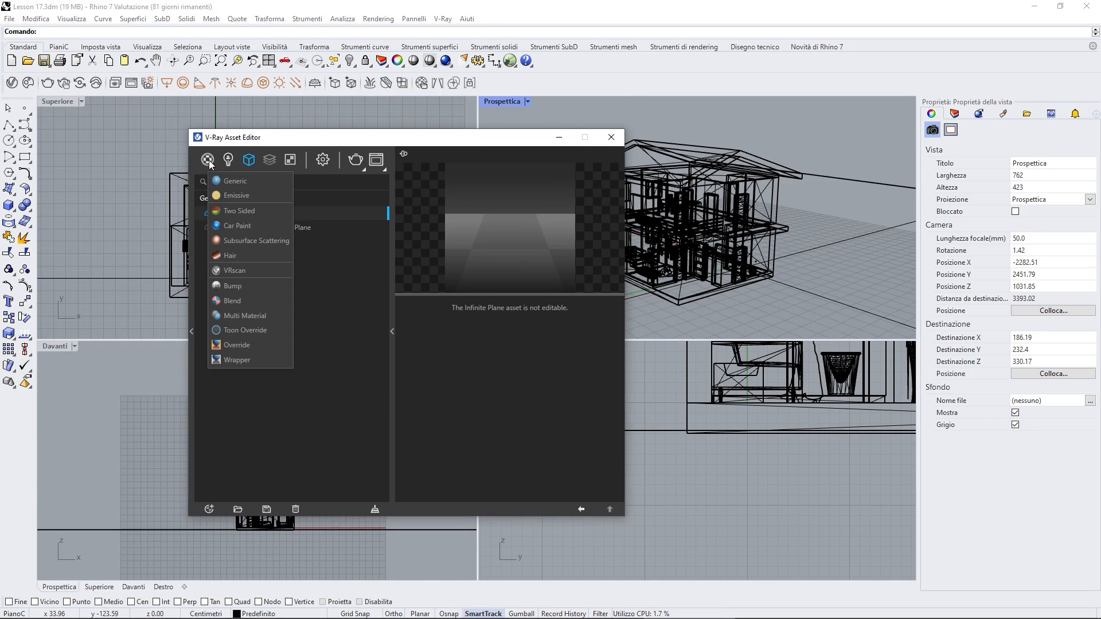
{"action": "left_click", "coordinate": [222, 180]}
{"action": "left_click", "coordinate": [227, 213]}
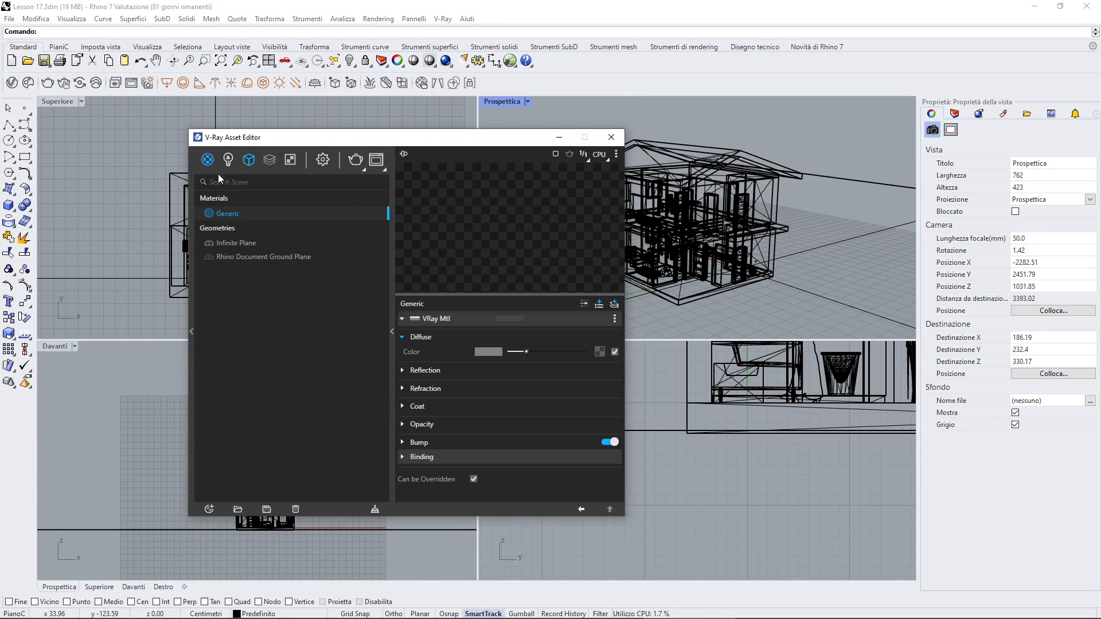
{"action": "left_click", "coordinate": [232, 216]}
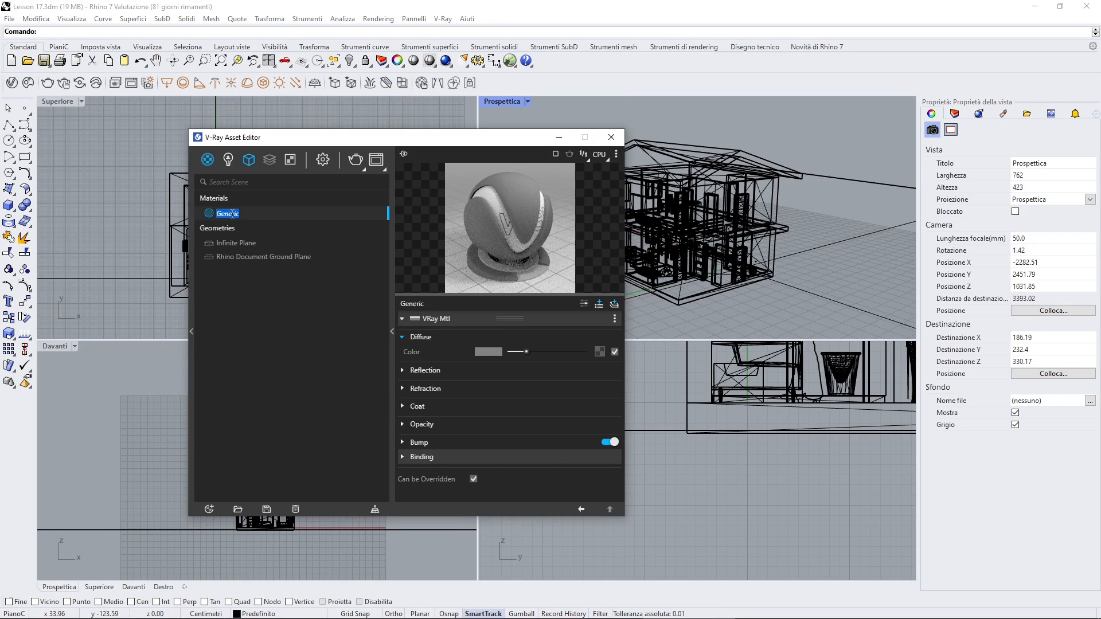
{"action": "type", "text": "RED"}
{"action": "key", "text": "Return"}
Set the RED material's diffuse color to red and close the Asset Editor
{"action": "left_click", "coordinate": [484, 353]}
{"action": "left_click_drag", "start_coordinate": [497, 321], "coordinate": [517, 254]}
{"action": "left_click", "coordinate": [723, 218]}
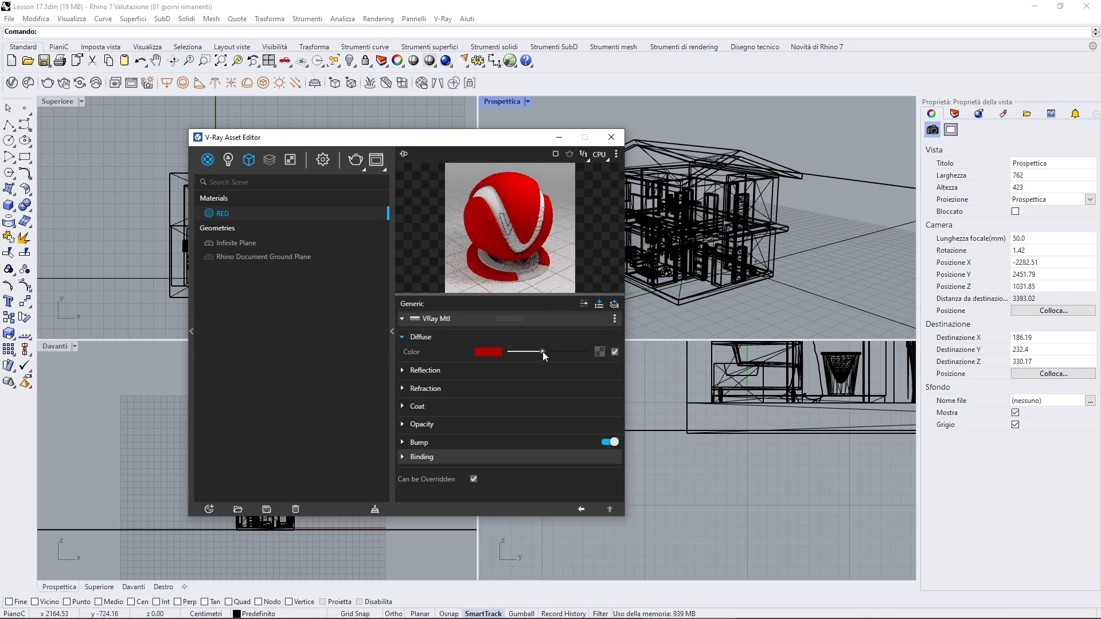
{"action": "left_click", "coordinate": [612, 137]}
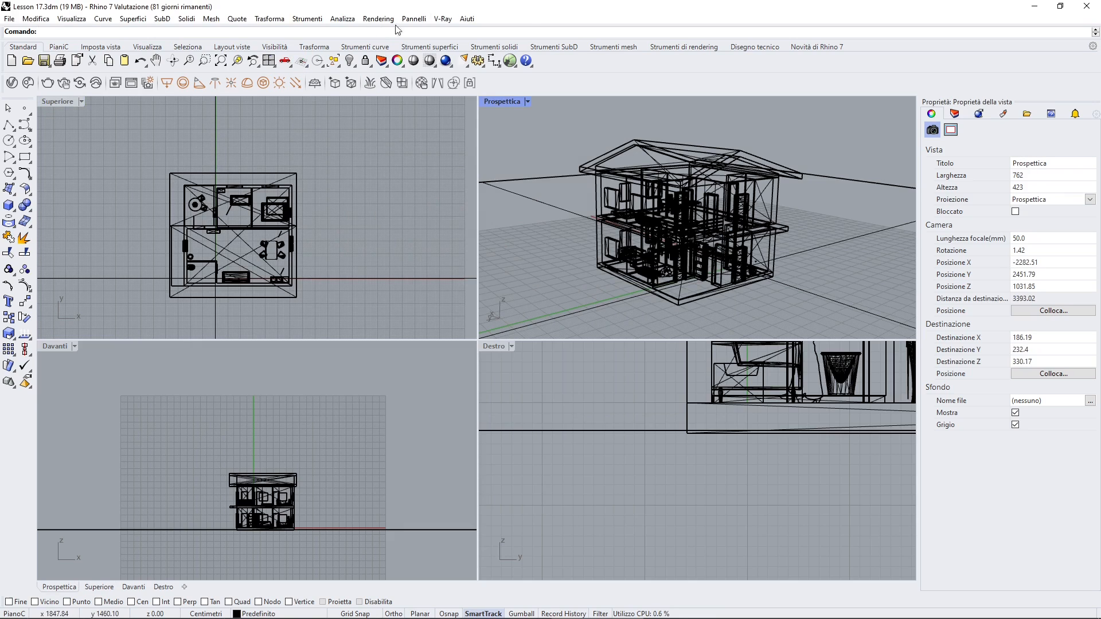
Convert the Rhino materials of all the house objects to V-Ray materials with Convert Rhino Material
{"action": "left_click", "coordinate": [450, 19]}
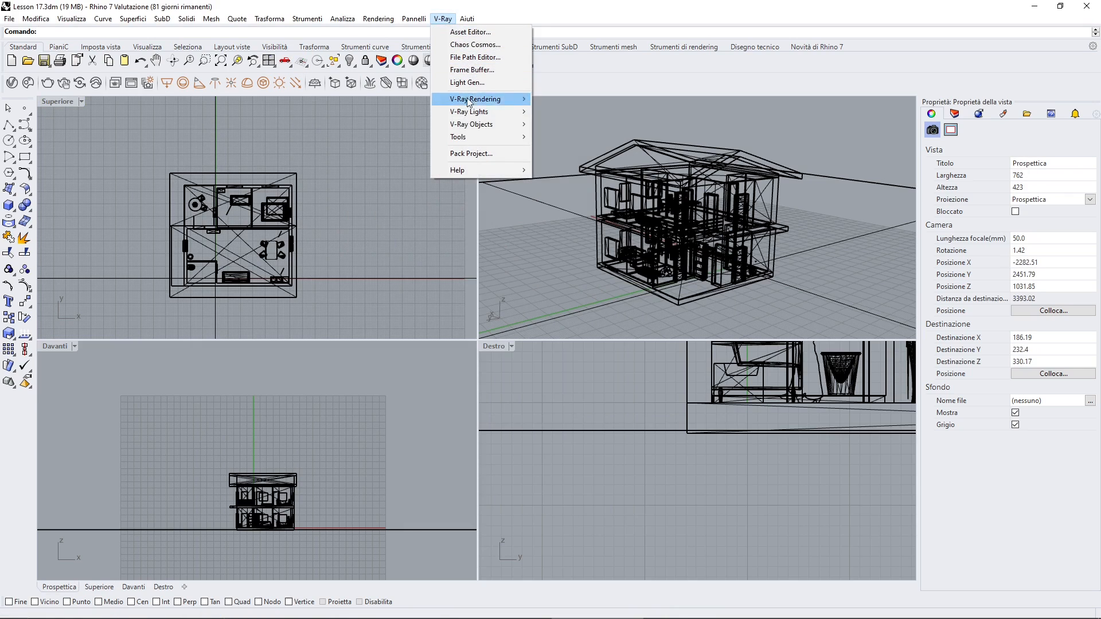
{"action": "mouse_move", "coordinate": [492, 140]}
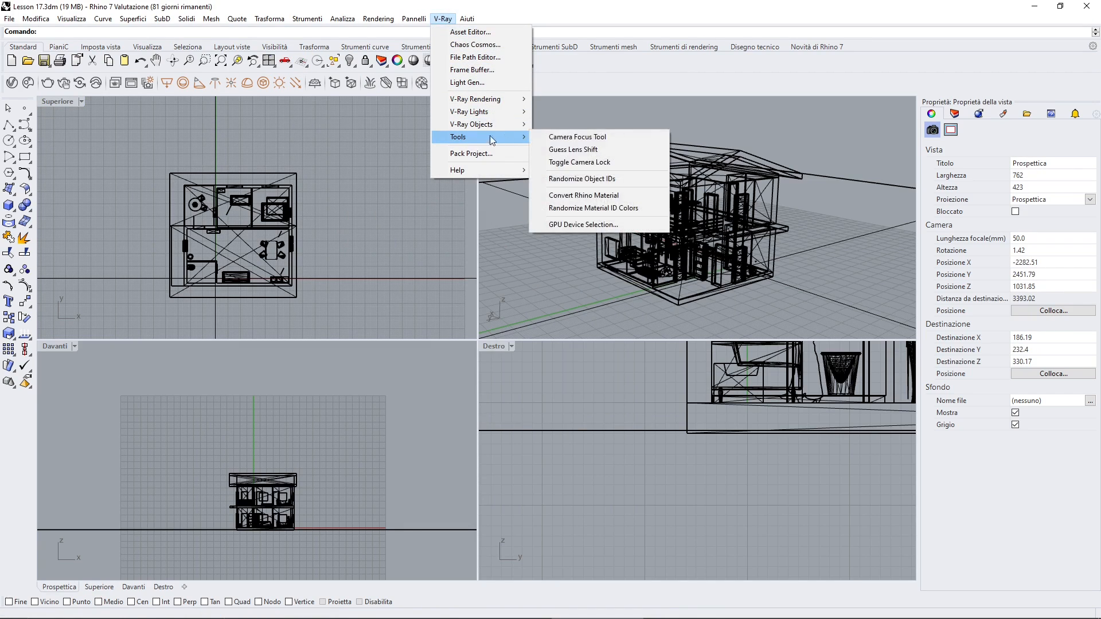
{"action": "left_click", "coordinate": [580, 196]}
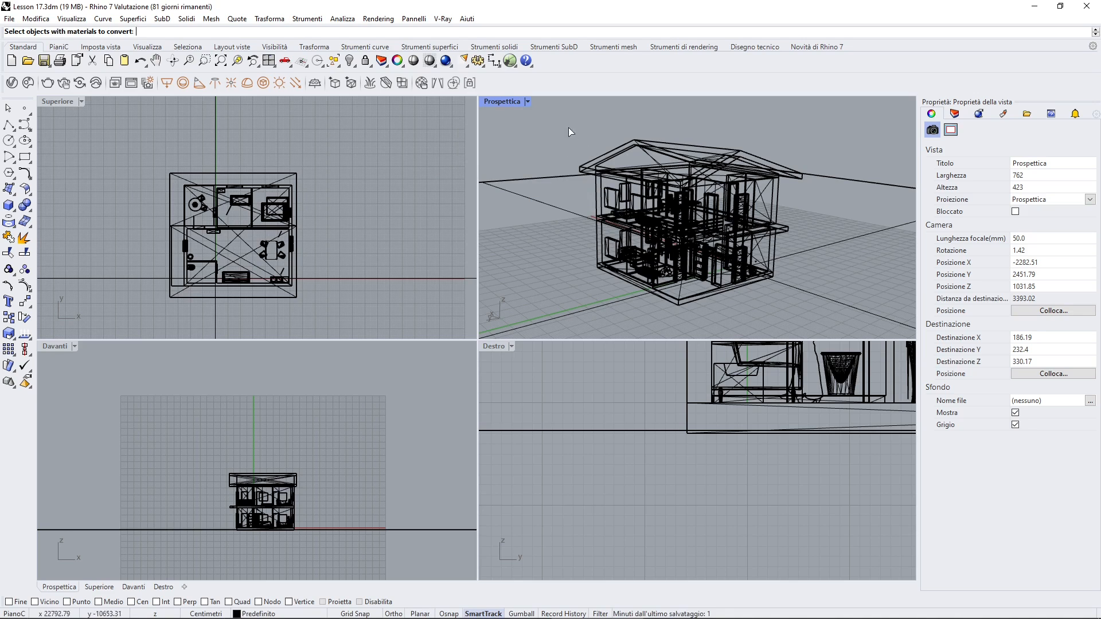
{"action": "left_click_drag", "start_coordinate": [128, 142], "coordinate": [355, 314]}
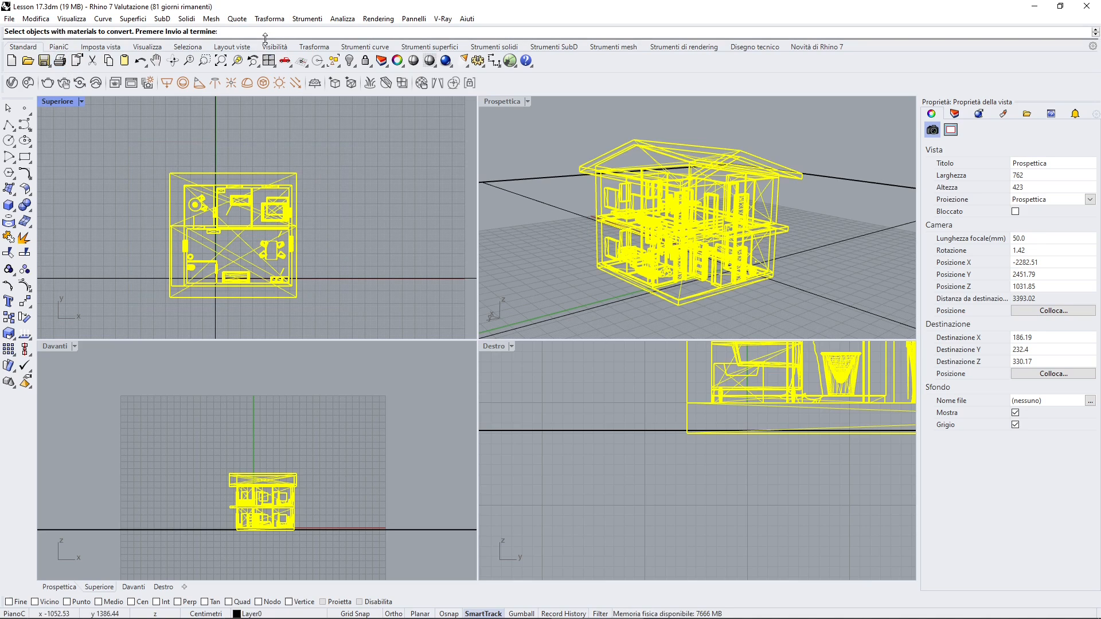
{"action": "key", "text": "Return"}
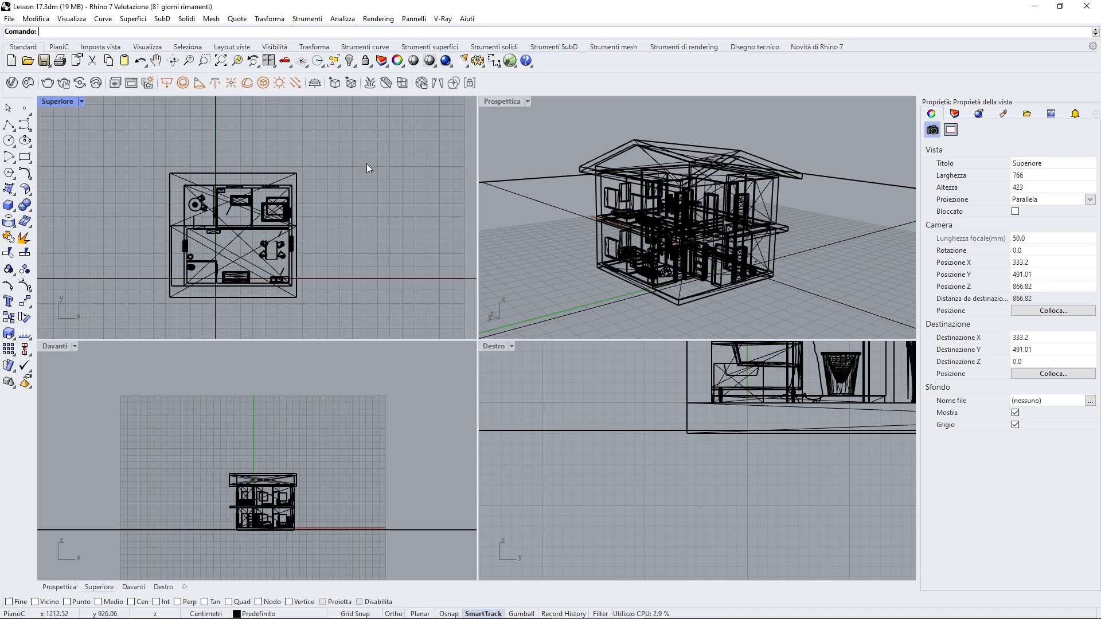
{"action": "left_click", "coordinate": [522, 164]}
Examine the converted materials in the V-Ray Asset Editor's list, previewing several down to Color C01
{"action": "left_click", "coordinate": [210, 83]}
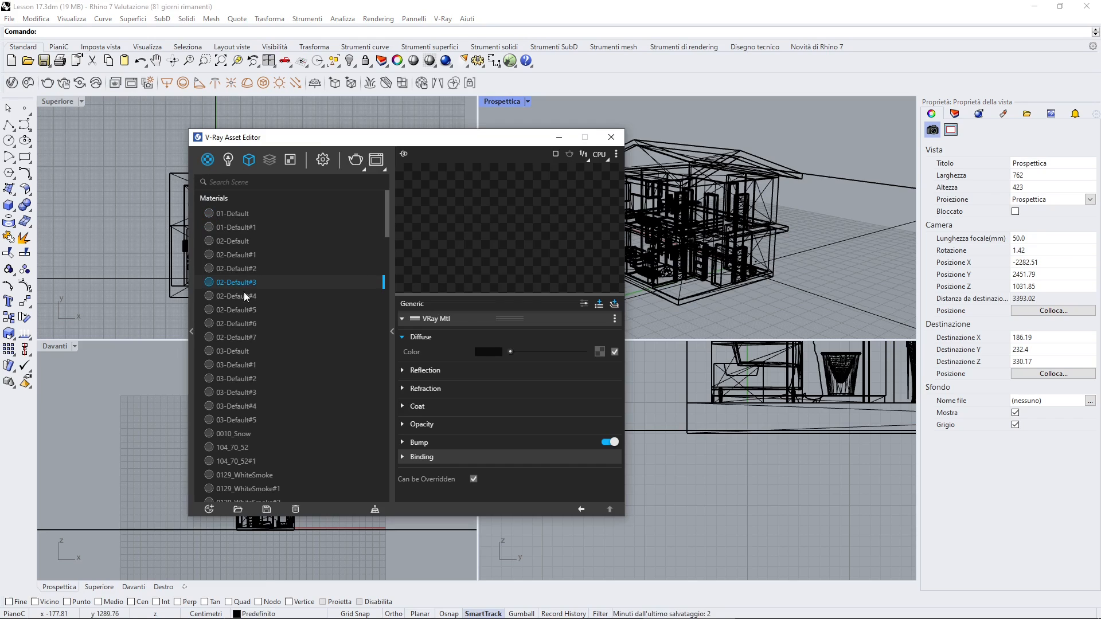
{"action": "left_click", "coordinate": [250, 253]}
{"action": "left_click", "coordinate": [238, 324]}
{"action": "left_click", "coordinate": [232, 378]}
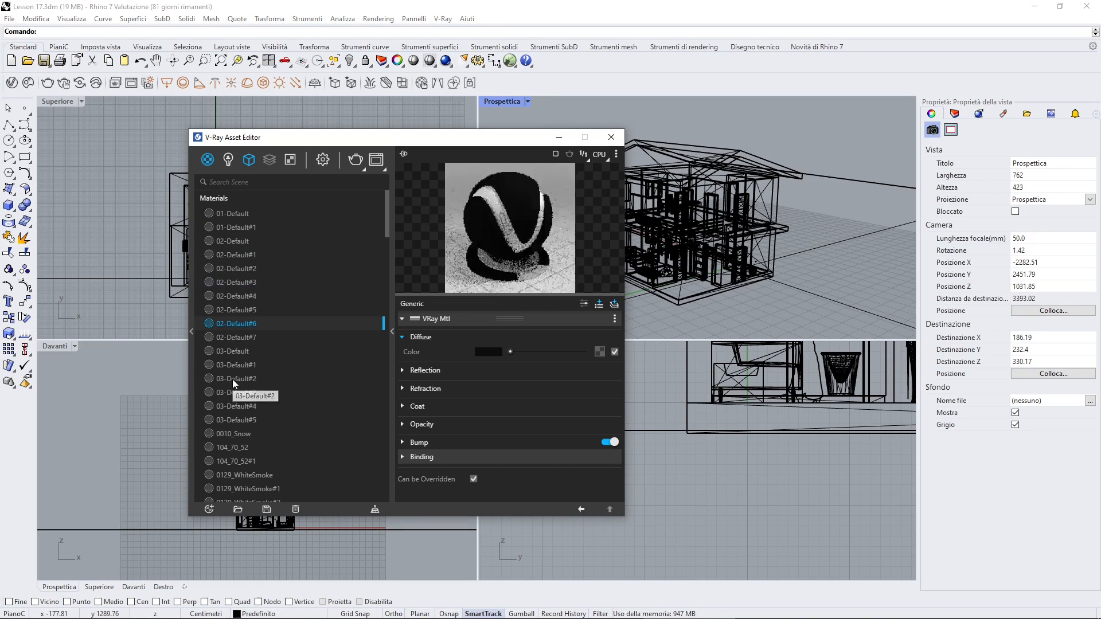
{"action": "scroll", "coordinate": [236, 287], "scroll_direction": "down", "scroll_amount": 4}
{"action": "scroll", "coordinate": [237, 281], "scroll_direction": "down", "scroll_amount": 1}
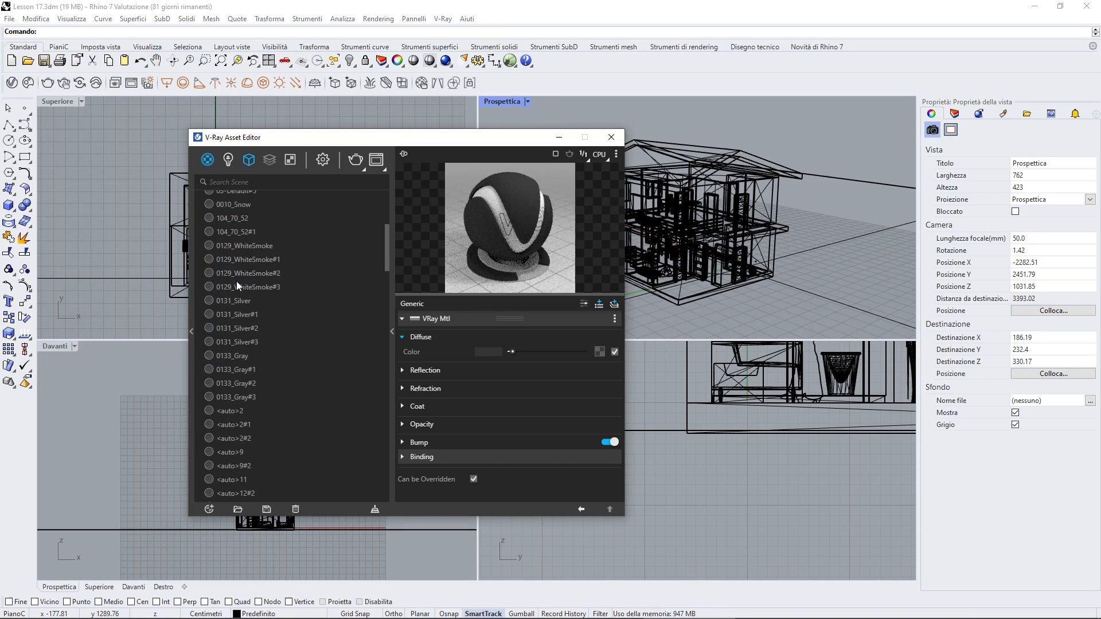
{"action": "left_click", "coordinate": [236, 283]}
{"action": "scroll", "coordinate": [228, 344], "scroll_direction": "down", "scroll_amount": 5}
{"action": "left_click", "coordinate": [228, 356]}
{"action": "scroll", "coordinate": [228, 356], "scroll_direction": "down", "scroll_amount": 4}
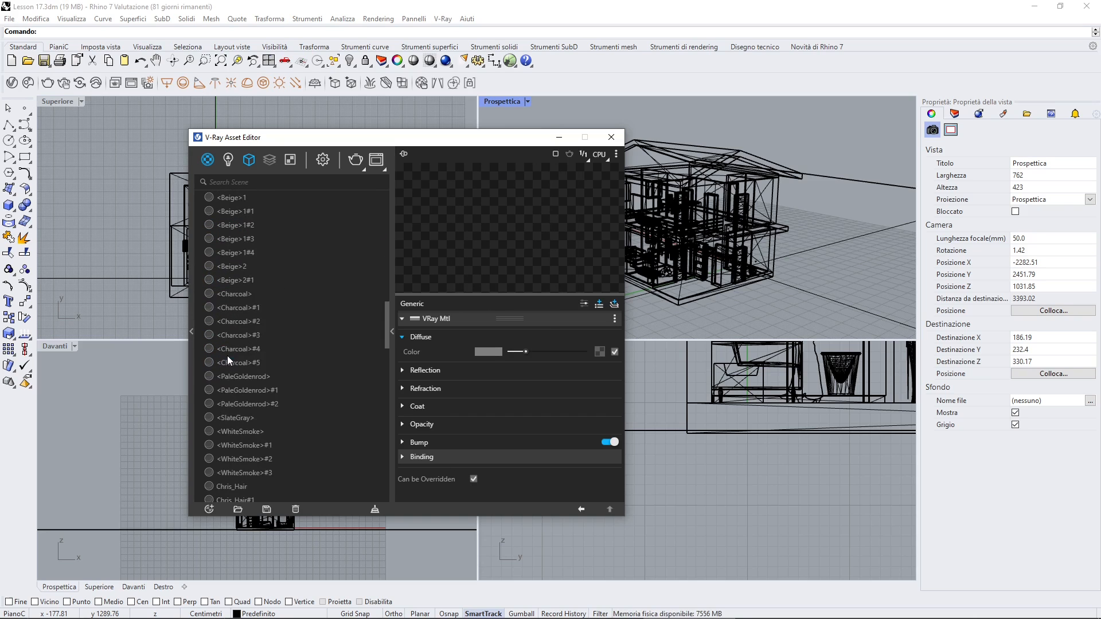
{"action": "left_click", "coordinate": [228, 357]}
{"action": "scroll", "coordinate": [228, 356], "scroll_direction": "down", "scroll_amount": 6}
{"action": "double_click", "coordinate": [228, 354]}
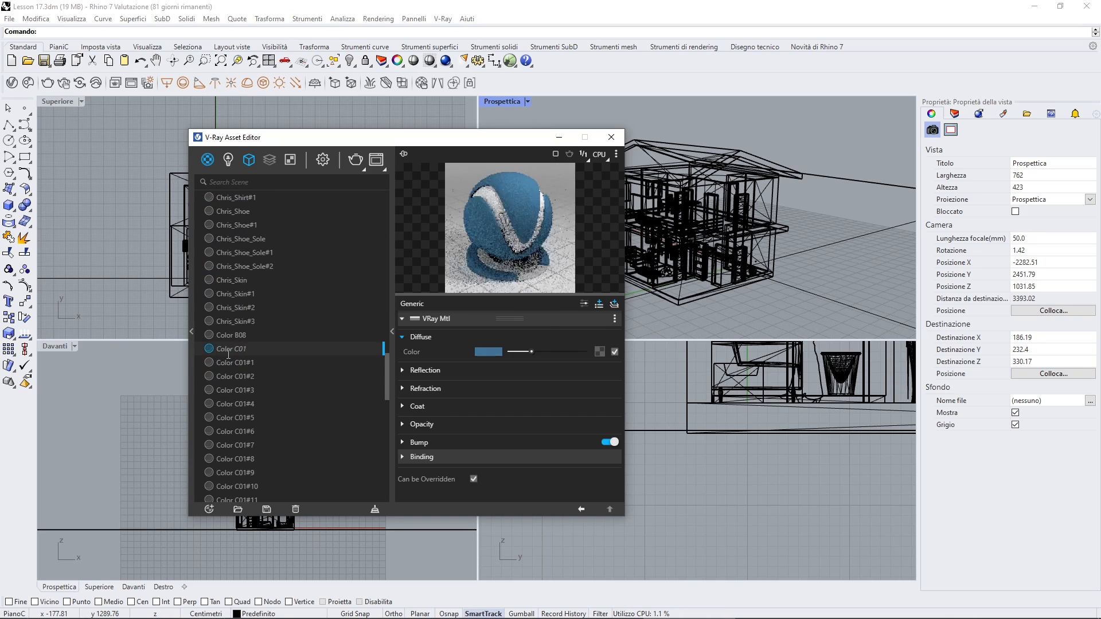
Close the Asset Editor and inspect the house's object groups in the perspective view by selecting them, then clear the selection
{"action": "left_click", "coordinate": [612, 138]}
{"action": "left_click", "coordinate": [683, 161]}
{"action": "left_click", "coordinate": [679, 213]}
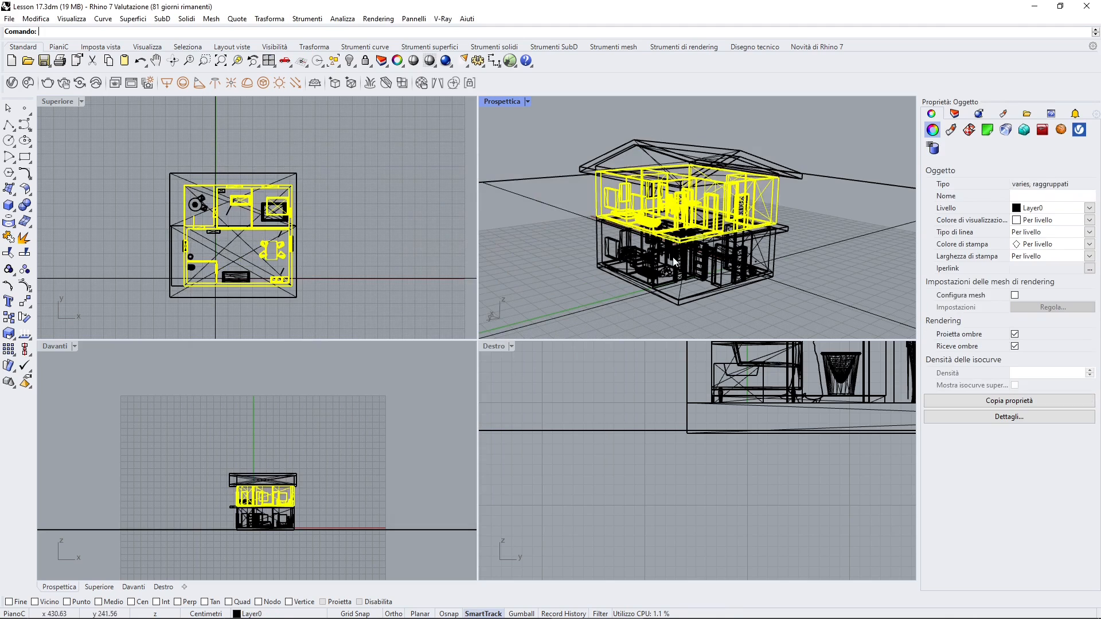
{"action": "left_click", "coordinate": [673, 259]}
{"action": "left_click", "coordinate": [690, 289]}
{"action": "left_click", "coordinate": [740, 215]}
{"action": "left_click", "coordinate": [806, 241]}
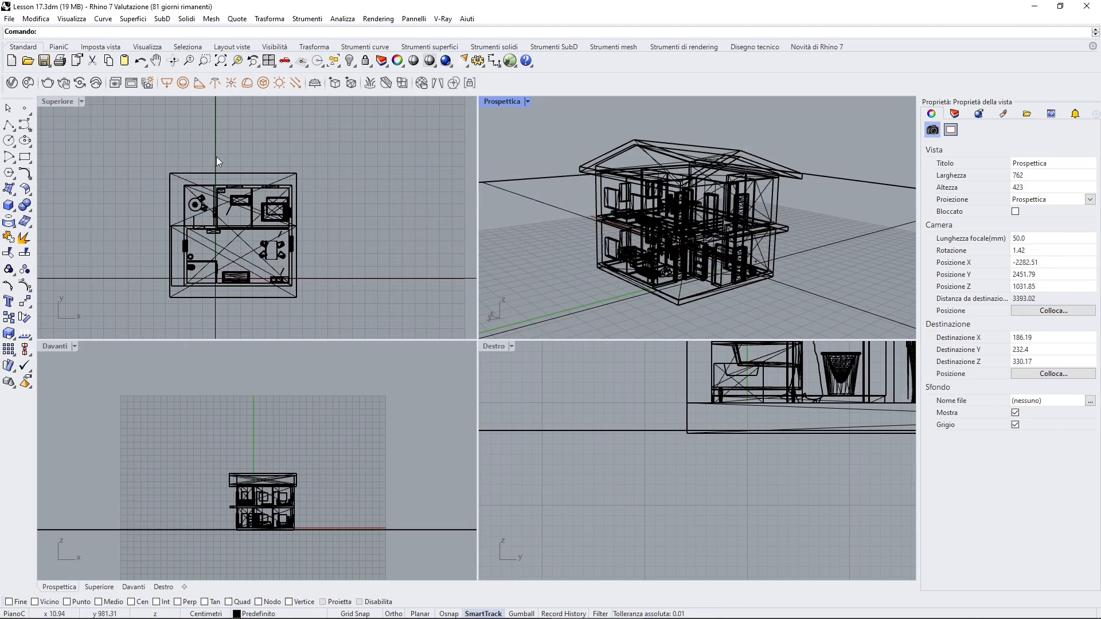
{"action": "scroll", "coordinate": [583, 180], "scroll_direction": "up", "scroll_amount": 2}
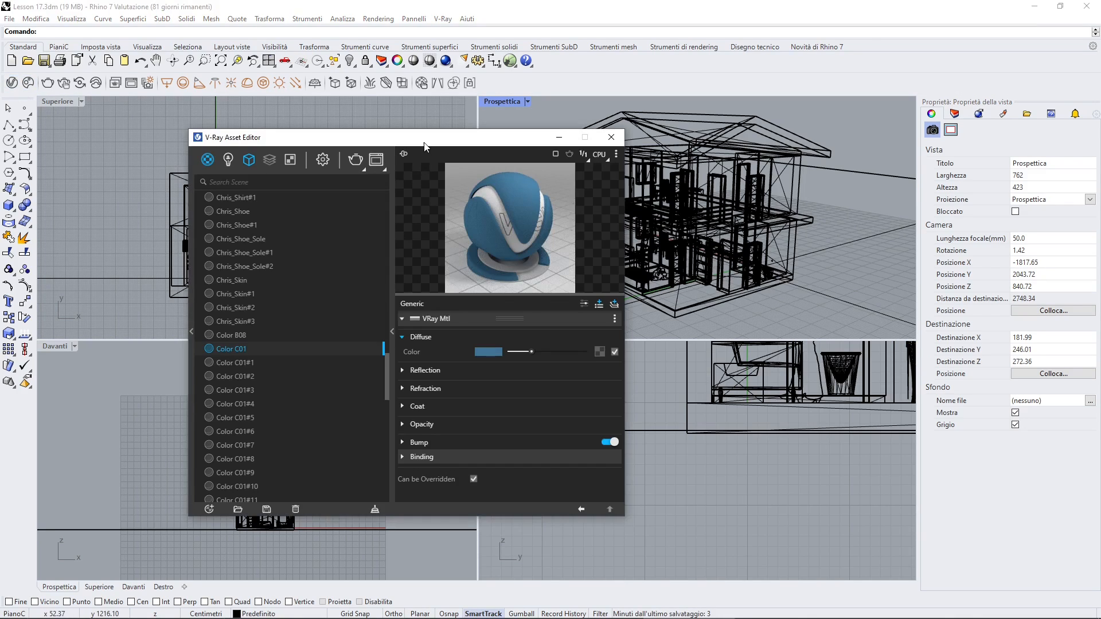
Review the environment background texture and the Rhino Document Sun settings in the V-Ray Asset Editor
{"action": "left_click_drag", "start_coordinate": [424, 147], "coordinate": [317, 171]}
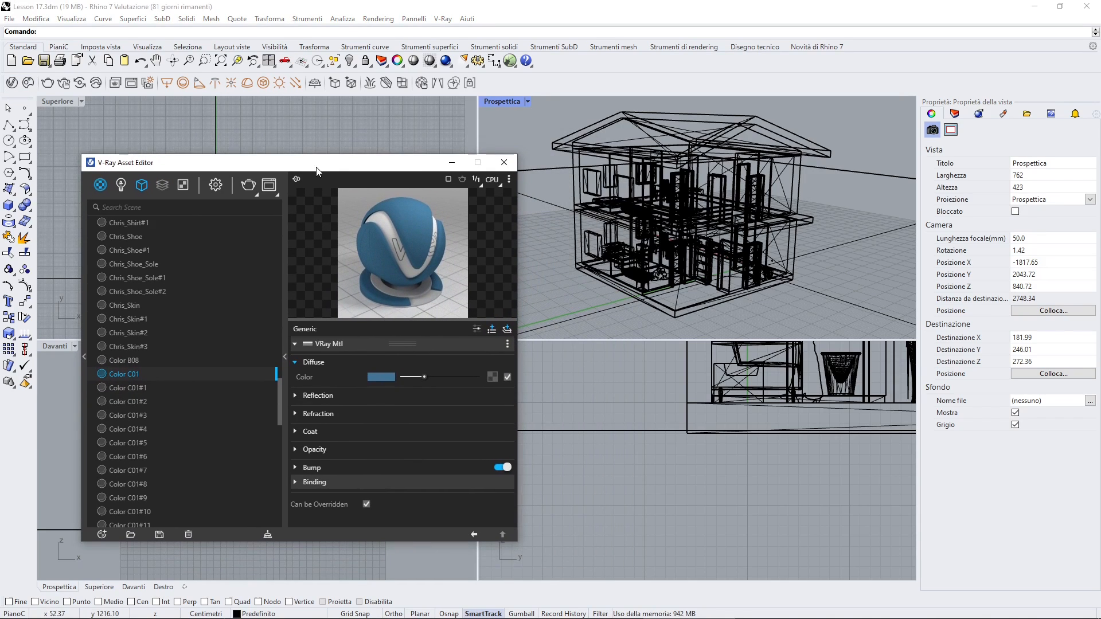
{"action": "left_click", "coordinate": [521, 126]}
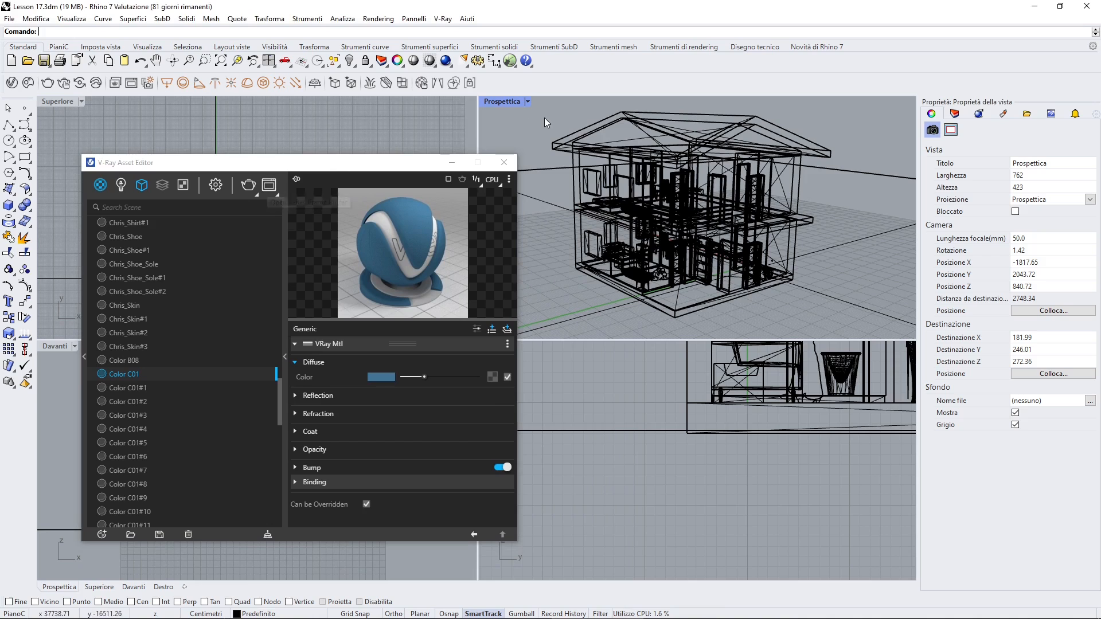
{"action": "left_click", "coordinate": [216, 185]}
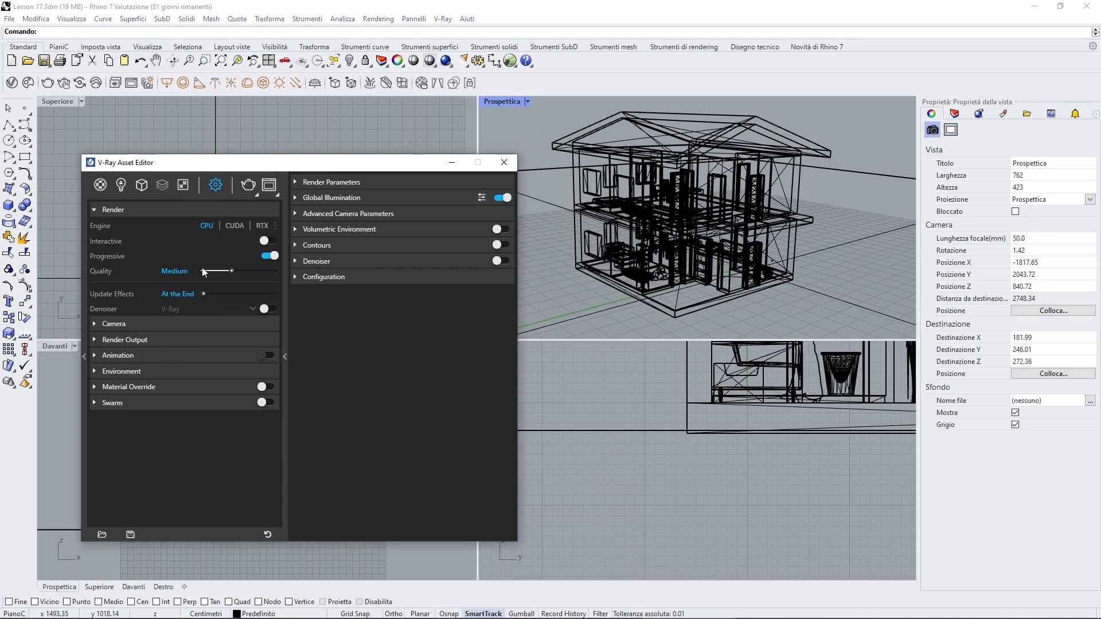
{"action": "left_click", "coordinate": [145, 370]}
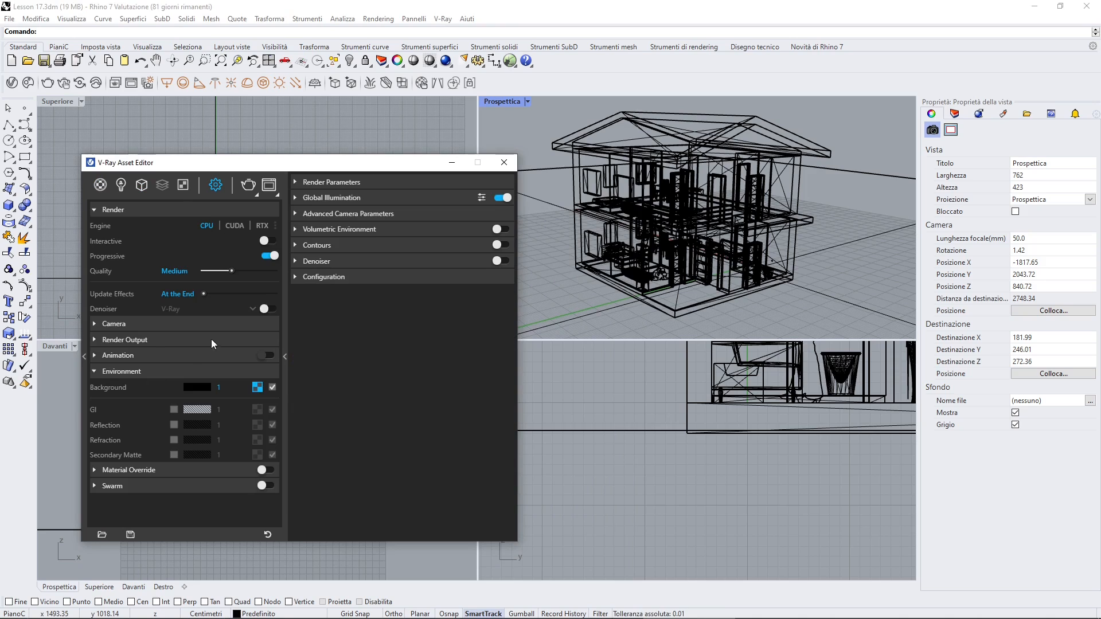
{"action": "left_click", "coordinate": [258, 388]}
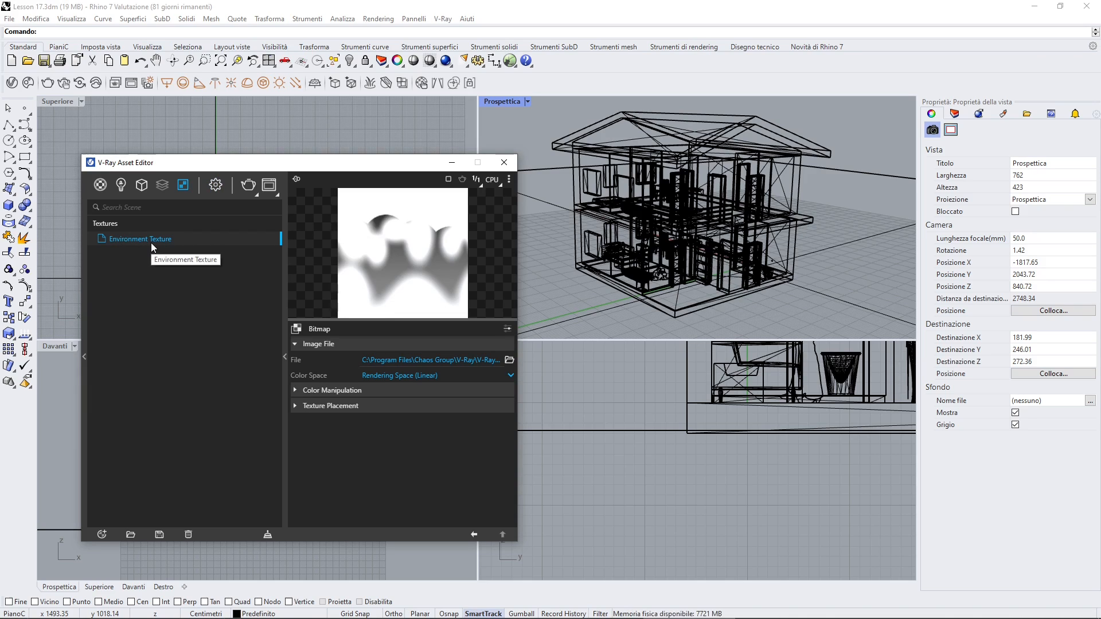
{"action": "left_click", "coordinate": [121, 188]}
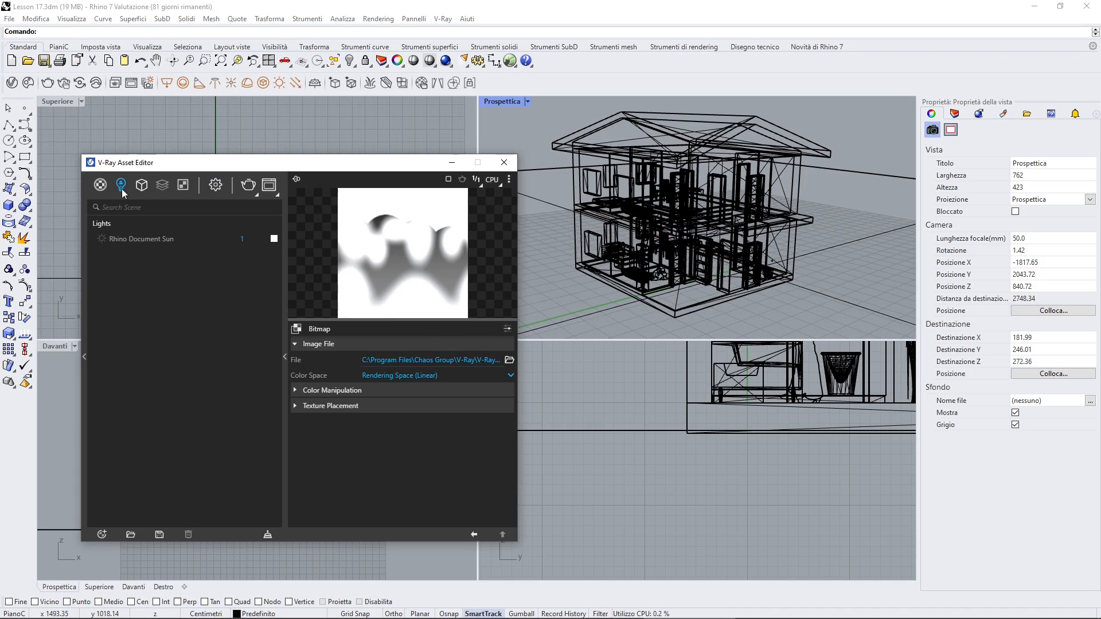
{"action": "left_click", "coordinate": [130, 239]}
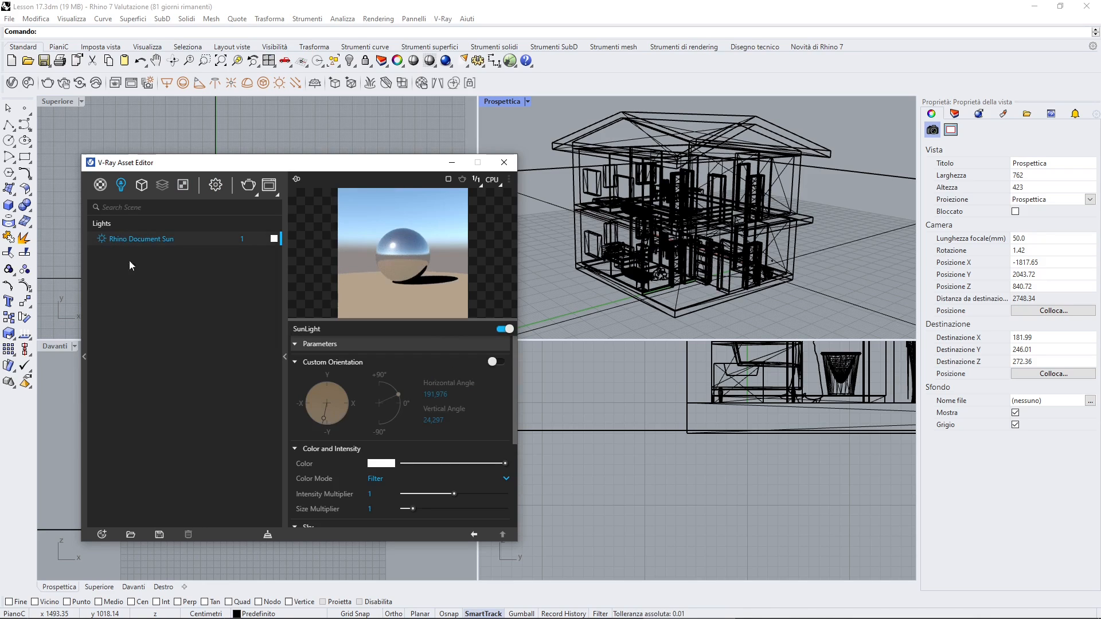
Place a V-Ray dome light above the house in the top view without loading a texture file
{"action": "left_click_drag", "start_coordinate": [230, 162], "coordinate": [232, 239]}
{"action": "left_click", "coordinate": [247, 83]}
{"action": "left_click", "coordinate": [317, 139]}
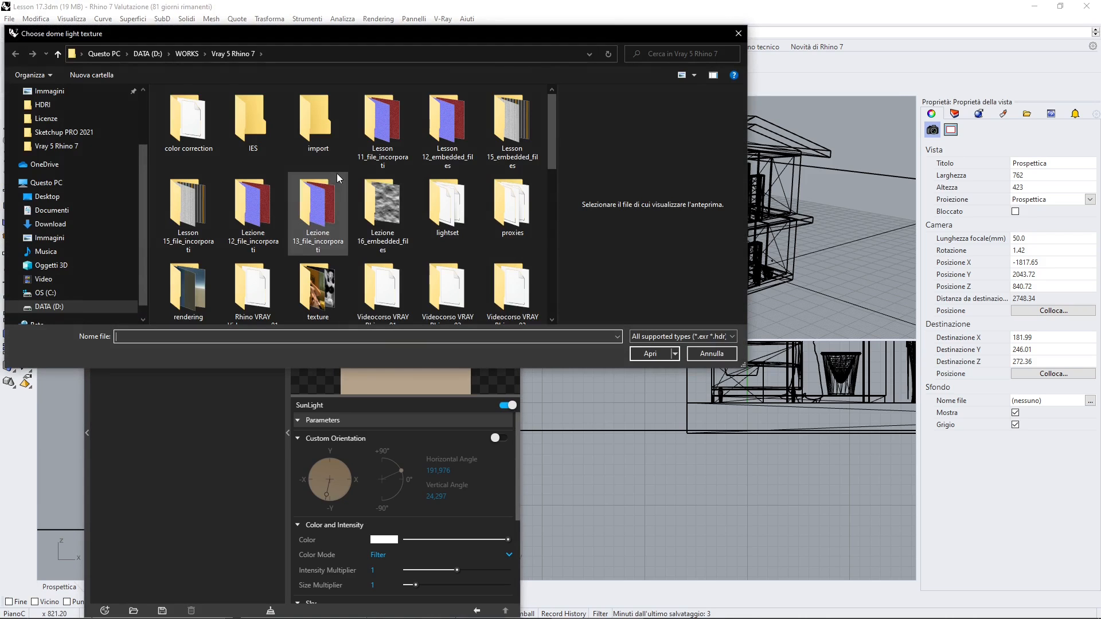
{"action": "left_click", "coordinate": [712, 354]}
{"action": "left_click", "coordinate": [319, 143]}
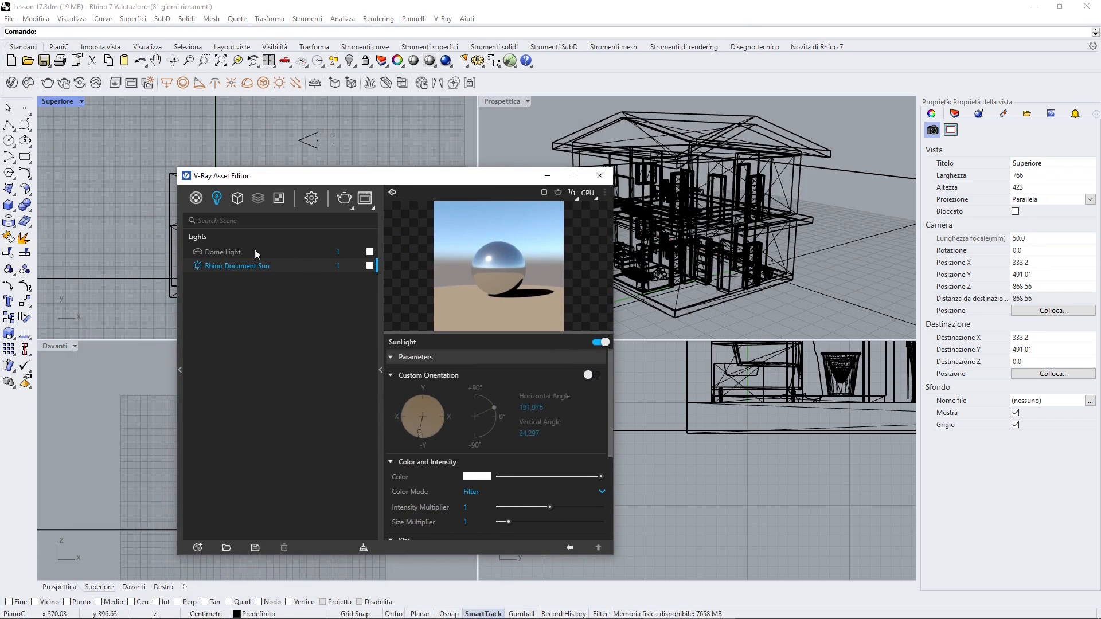
Enable the dome light's texture, assign it a Sky linked to the Rhino Document Sun, and turn on Custom Orientation
{"action": "left_click", "coordinate": [208, 253]}
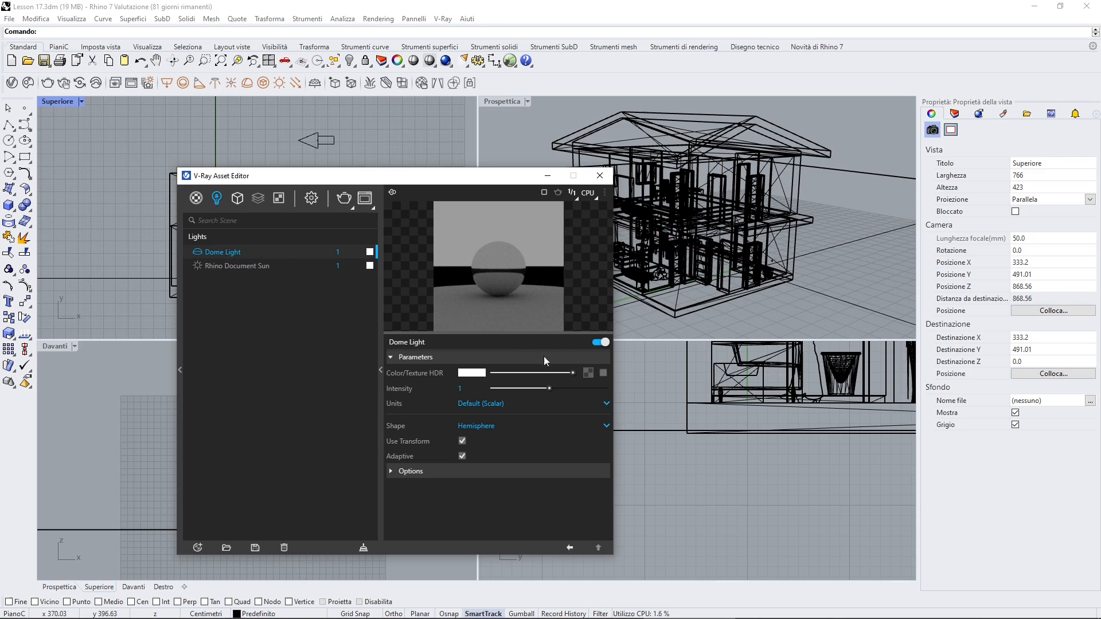
{"action": "left_click", "coordinate": [603, 374]}
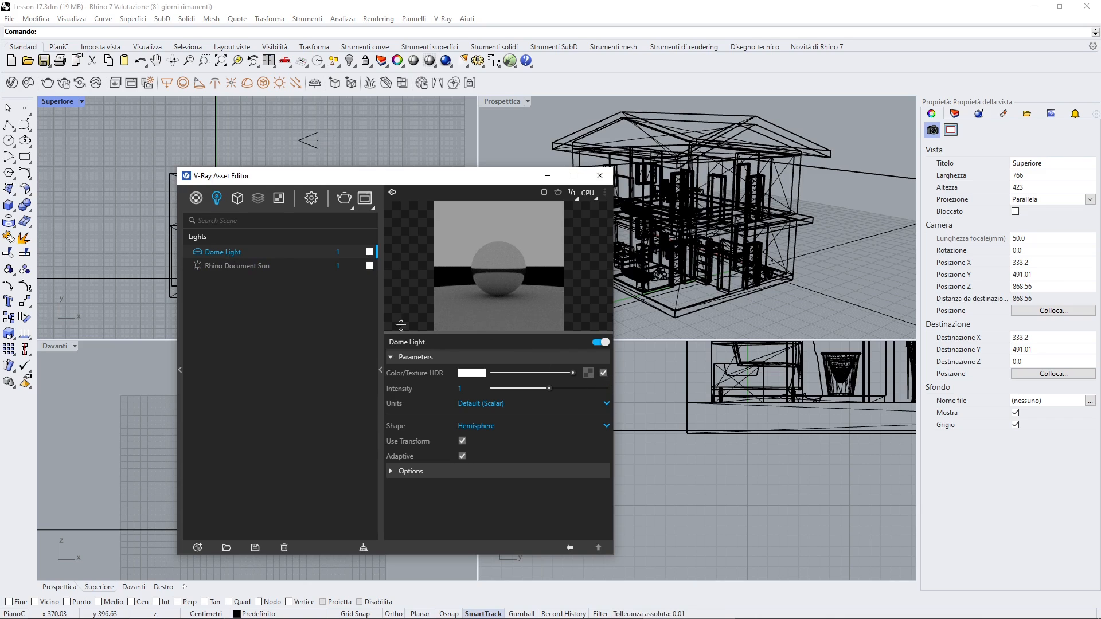
{"action": "left_click", "coordinate": [592, 374]}
{"action": "left_click", "coordinate": [540, 274]}
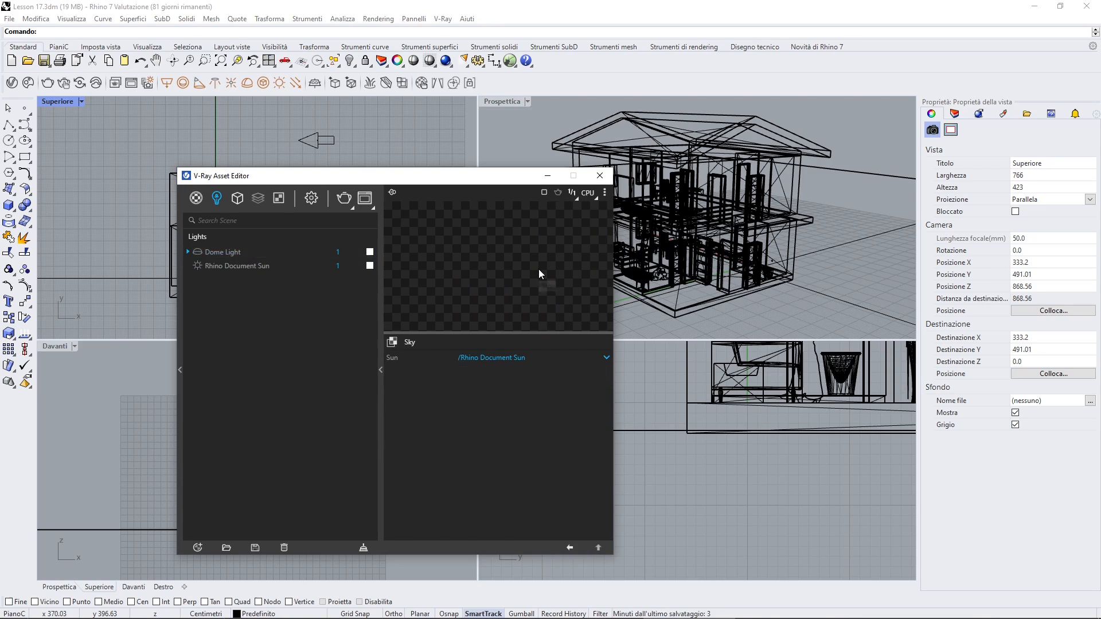
{"action": "left_click", "coordinate": [591, 392]}
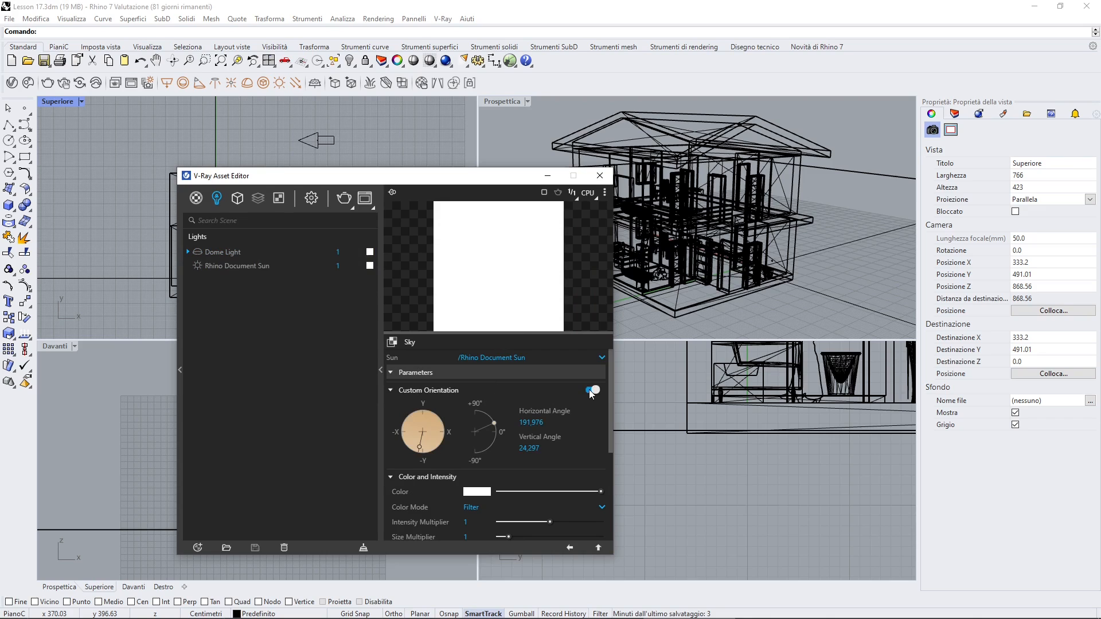
Render the perspective view with the sky-textured dome light and place the Frame Buffer clear of the Asset Editor
{"action": "left_click", "coordinate": [344, 251]}
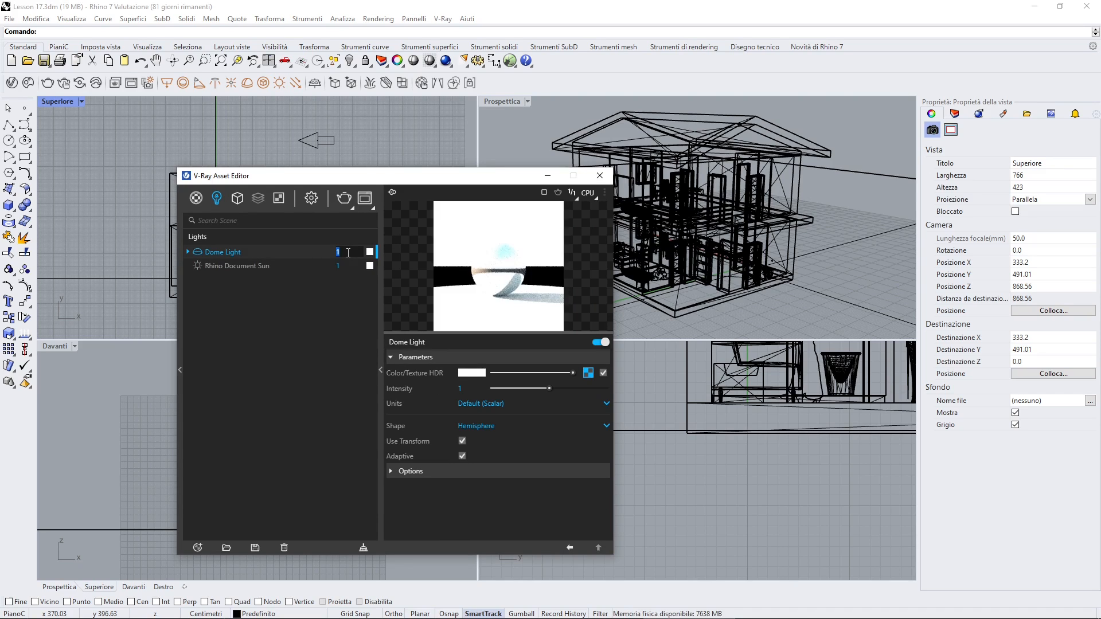
{"action": "left_click_drag", "start_coordinate": [506, 180], "coordinate": [422, 178]}
{"action": "left_click", "coordinate": [492, 130]}
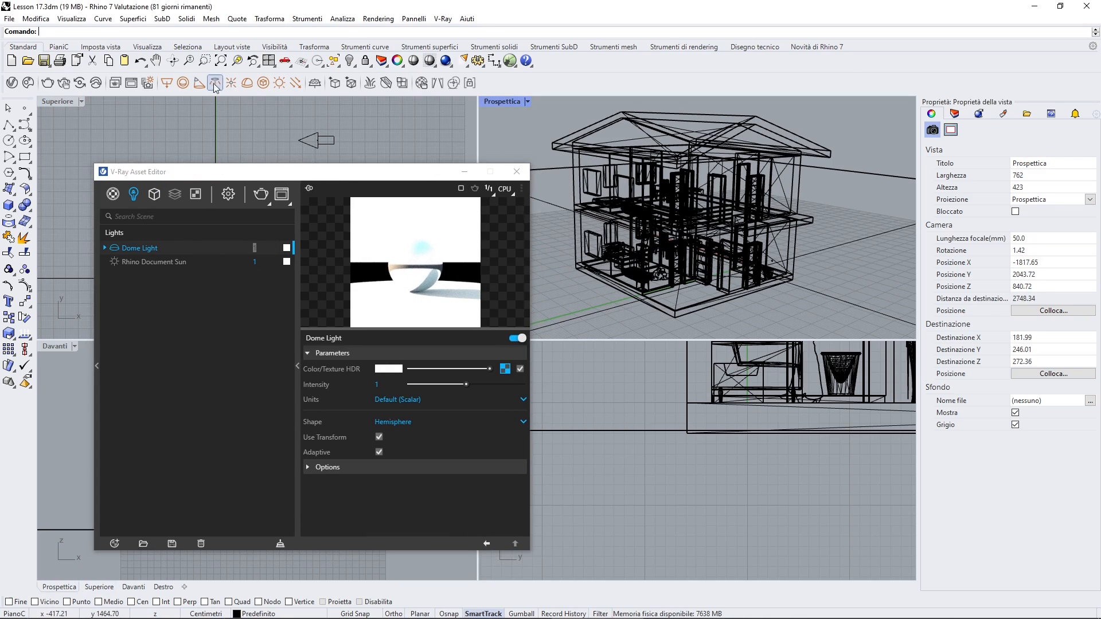
{"action": "left_click", "coordinate": [137, 85]}
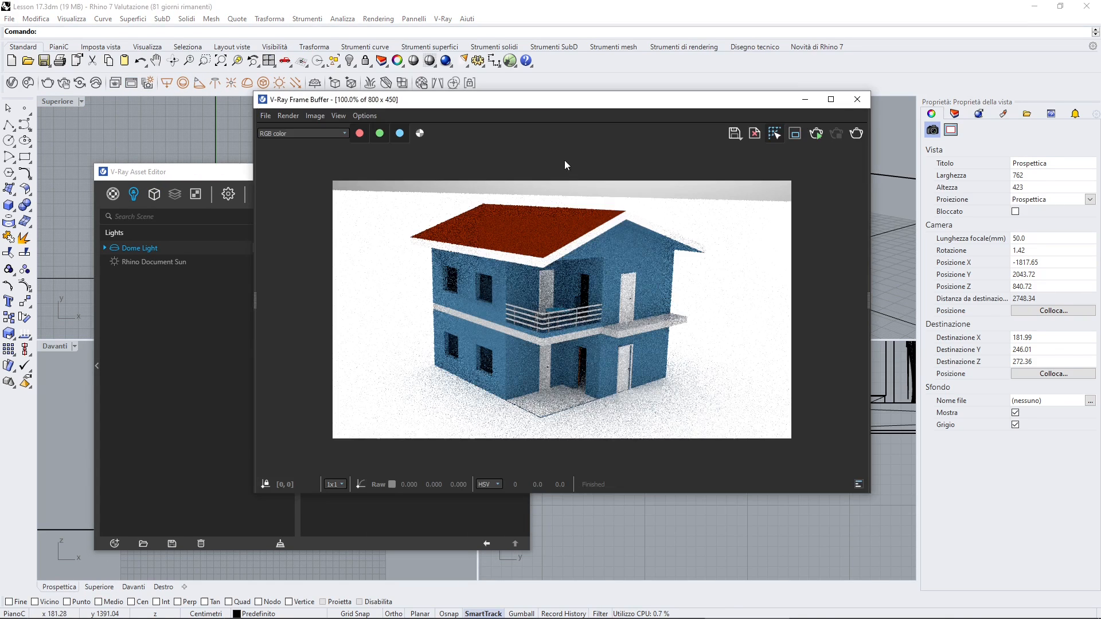
{"action": "left_click_drag", "start_coordinate": [653, 107], "coordinate": [807, 110]}
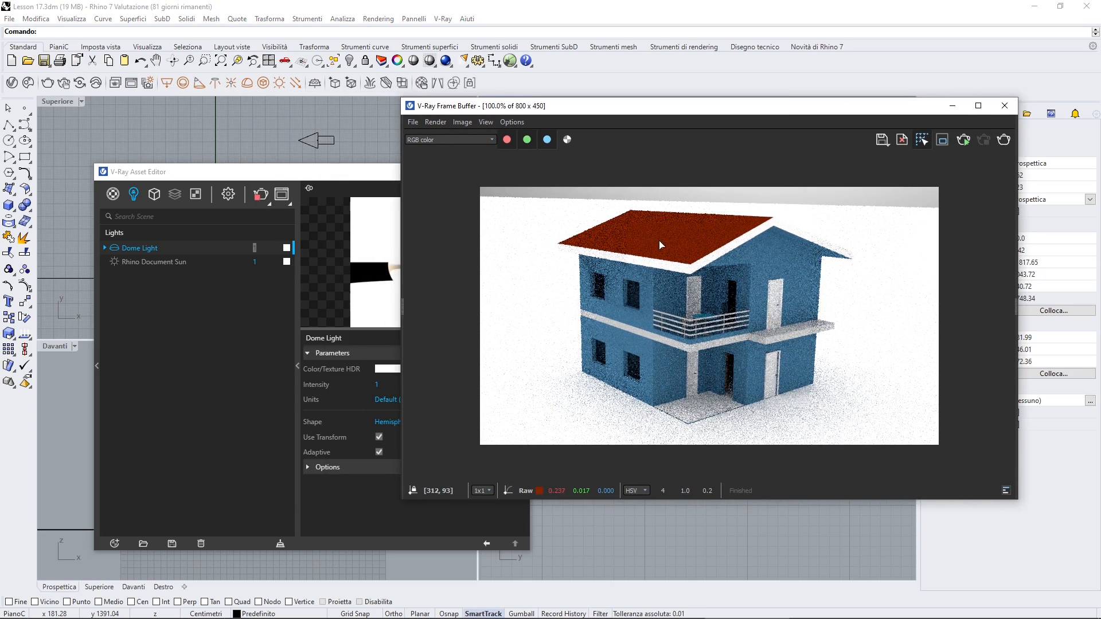
{"action": "left_click_drag", "start_coordinate": [690, 113], "coordinate": [714, 103]}
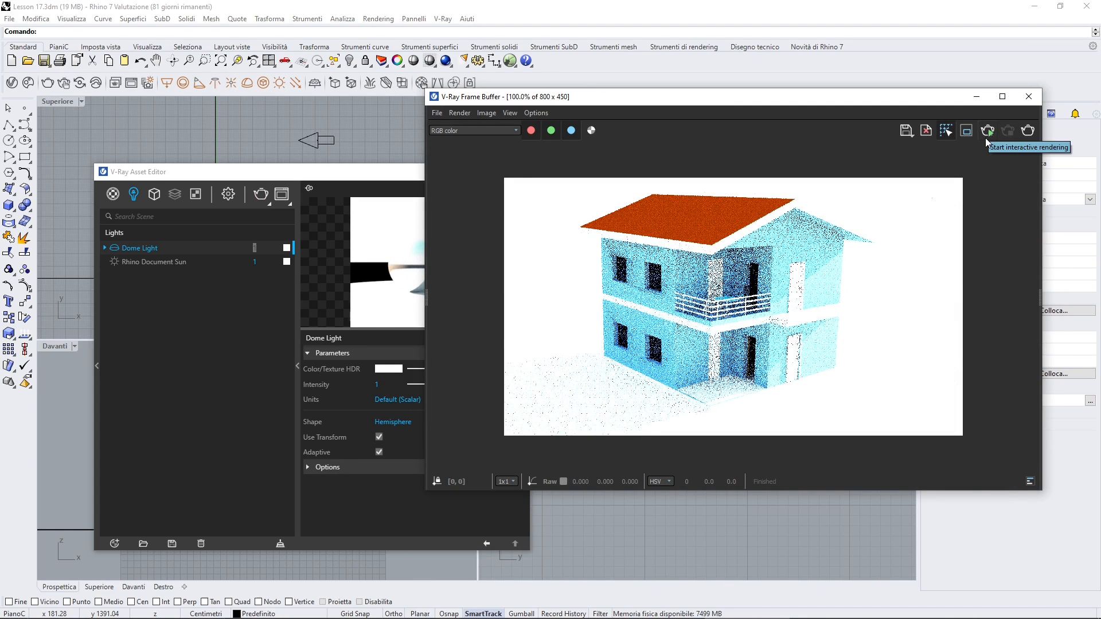
Set the Rhino Document Sun's intensity to 0.1
{"action": "left_click_drag", "start_coordinate": [339, 178], "coordinate": [314, 149]}
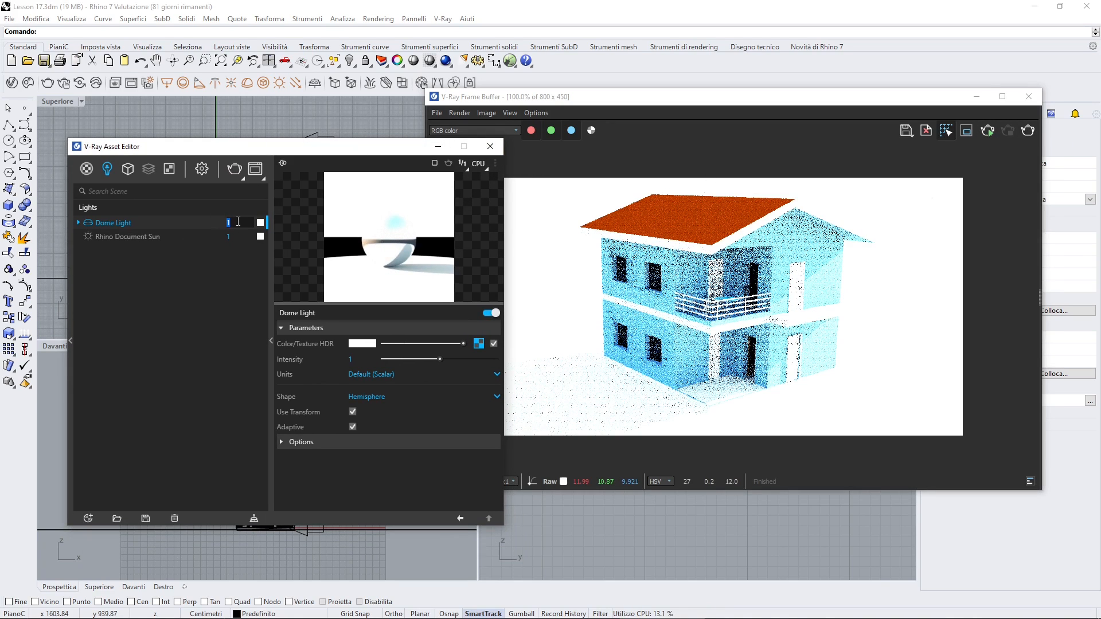
{"action": "left_click", "coordinate": [229, 237]}
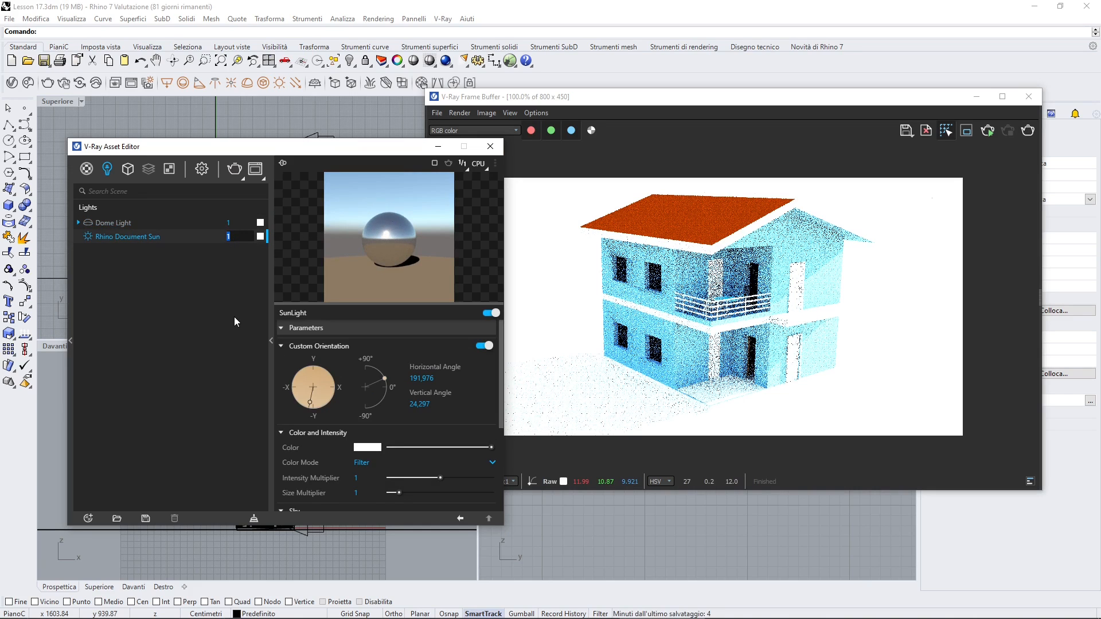
{"action": "type", "text": "0.1"}
{"action": "key", "text": "Return"}
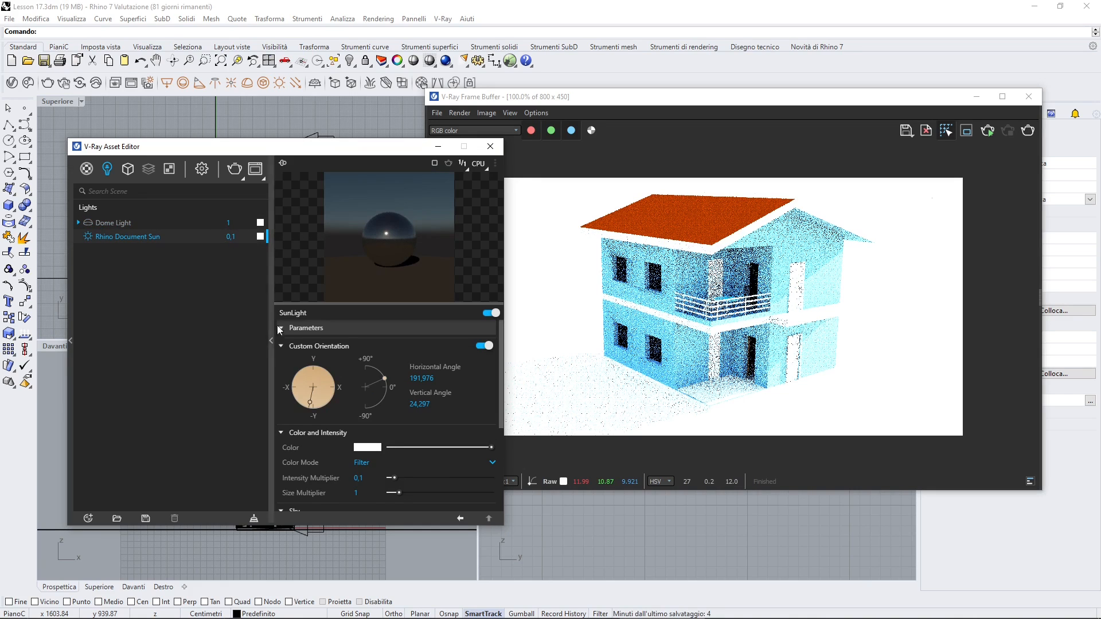
Arrange the Frame Buffer beside the Asset Editor to compare the render with the dome light and sun intensities
{"action": "left_click", "coordinate": [776, 237]}
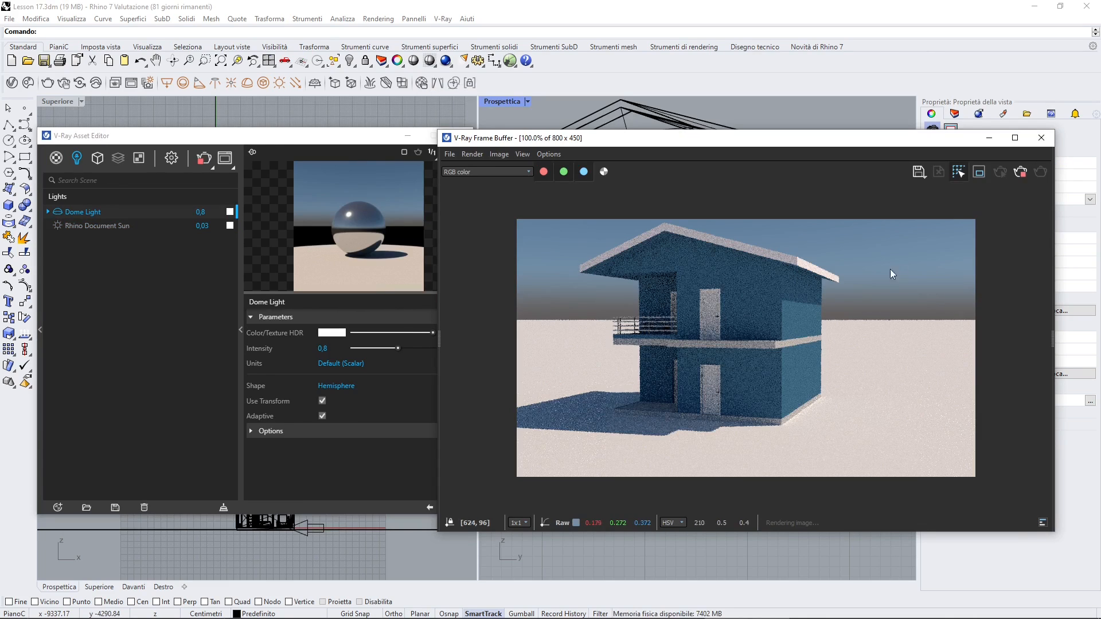
{"action": "left_click_drag", "start_coordinate": [740, 141], "coordinate": [748, 134]}
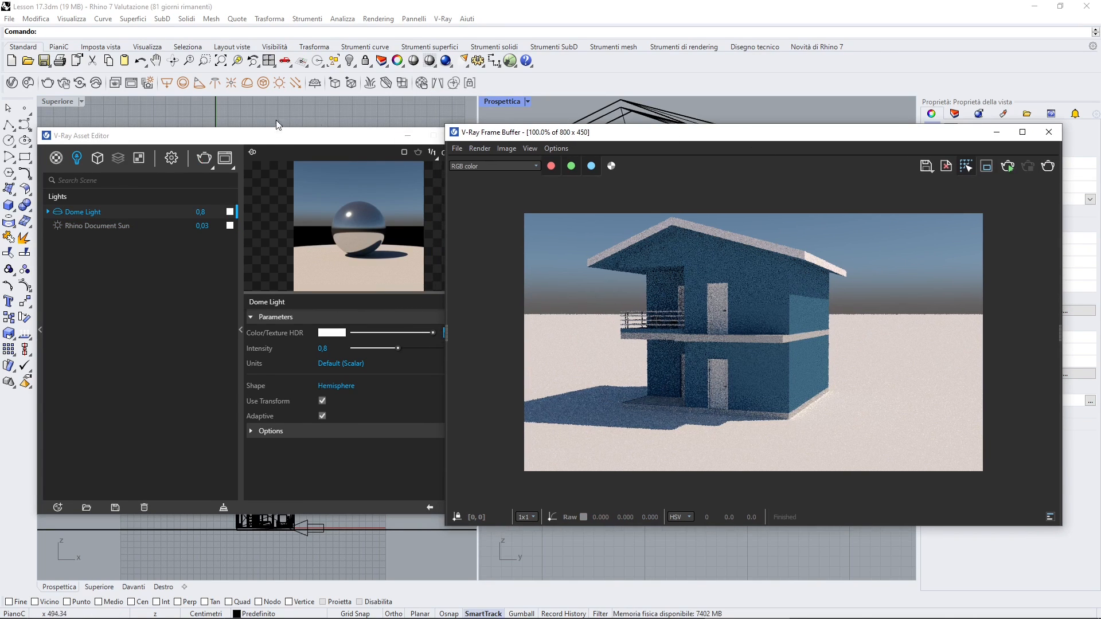
{"action": "left_click_drag", "start_coordinate": [279, 137], "coordinate": [275, 138]}
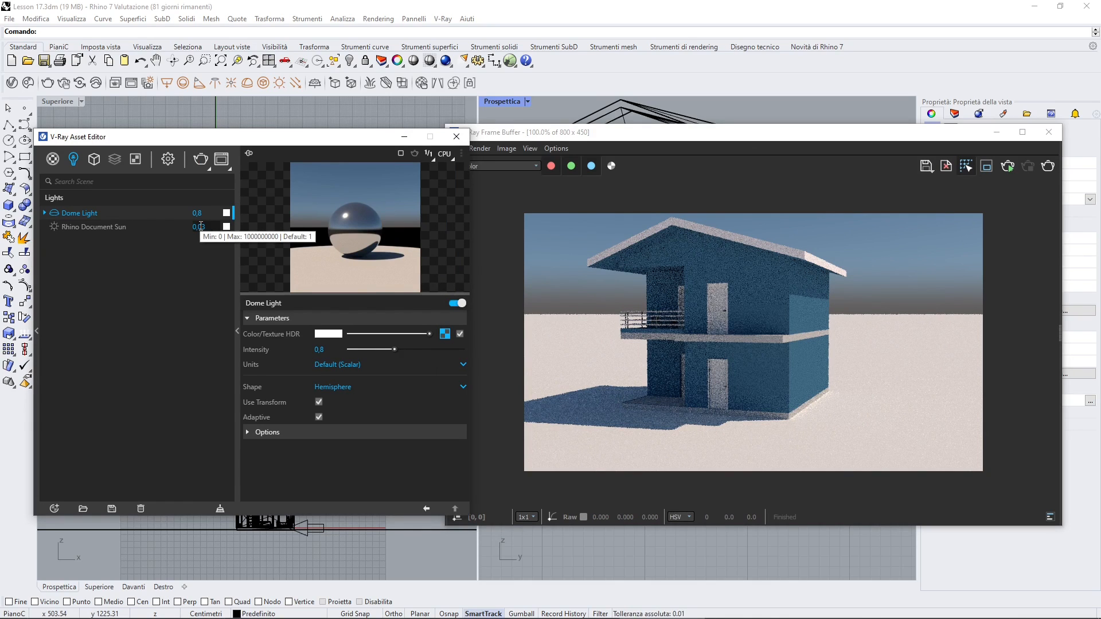
{"action": "left_click_drag", "start_coordinate": [650, 137], "coordinate": [651, 124]}
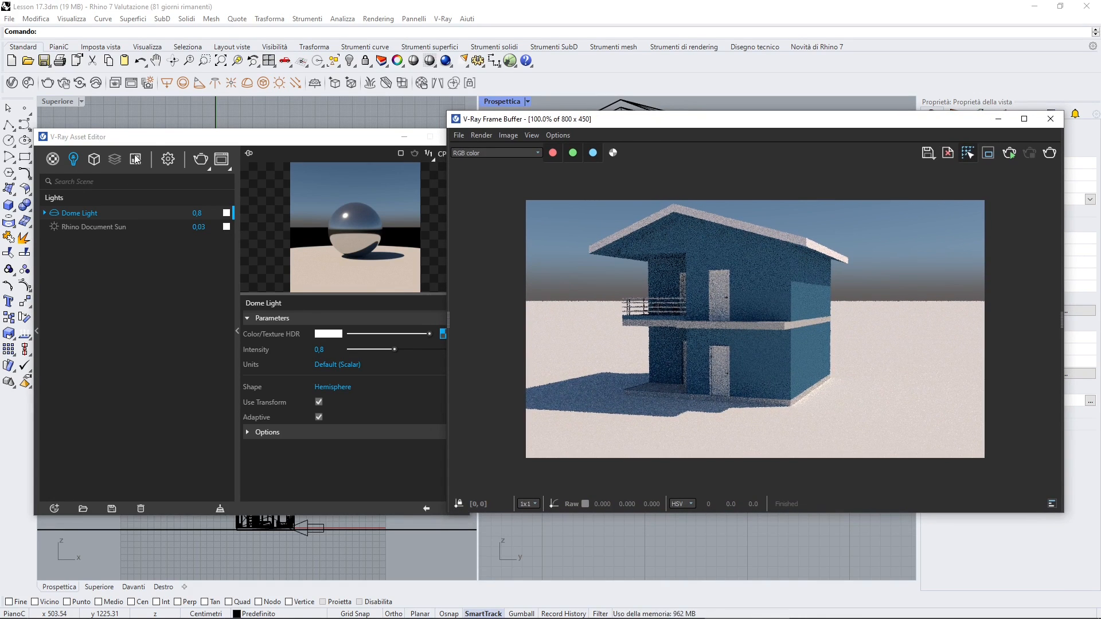
Enable Material Override in the V-Ray render settings and lighten the override color to near white
{"action": "left_click", "coordinate": [155, 144]}
{"action": "left_click_drag", "start_coordinate": [155, 144], "coordinate": [156, 136]}
{"action": "left_click", "coordinate": [168, 155]}
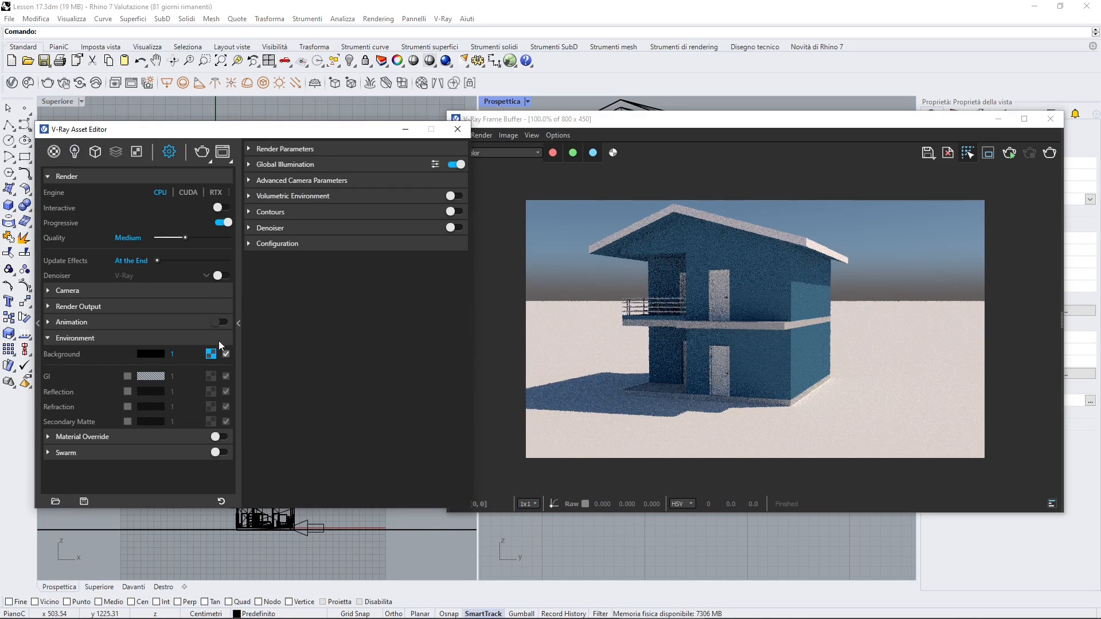
{"action": "left_click", "coordinate": [70, 437]}
{"action": "left_click", "coordinate": [218, 439]}
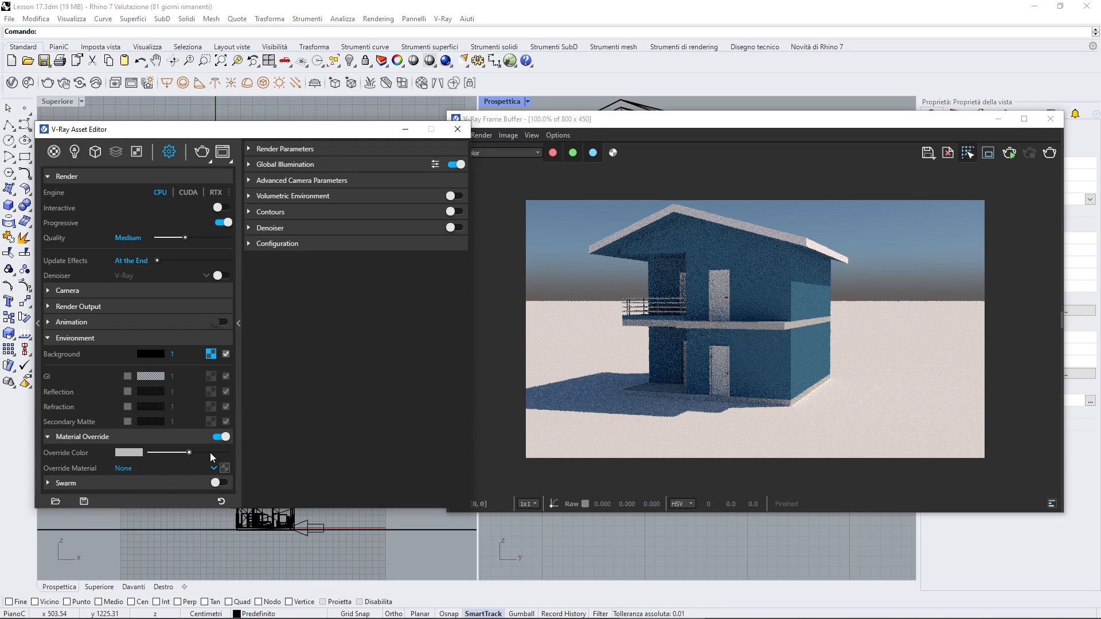
{"action": "left_click", "coordinate": [210, 452]}
Render the house with the material override, stop the rendering, and position the Frame Buffer and Asset Editor side by side
{"action": "left_click", "coordinate": [633, 330]}
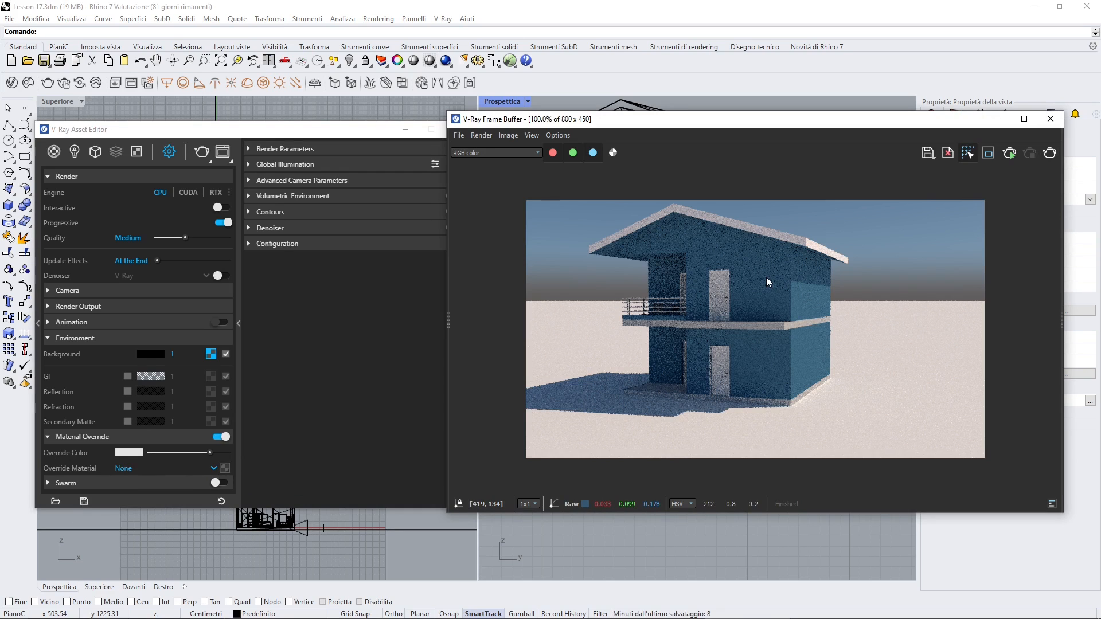
{"action": "key", "text": "ctrl+r"}
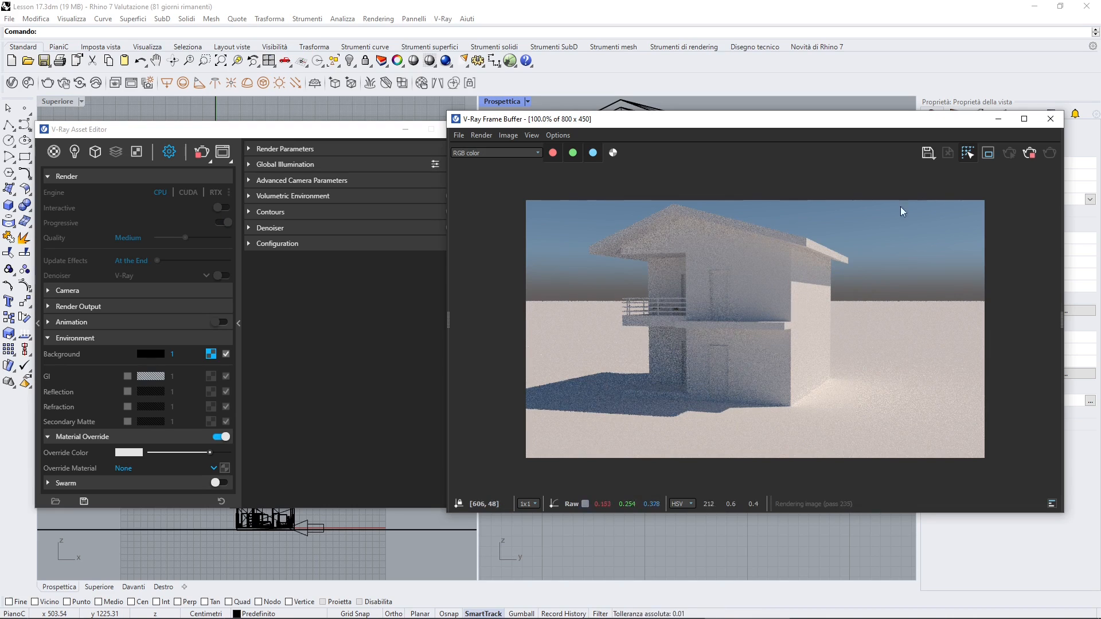
{"action": "left_click", "coordinate": [1031, 156]}
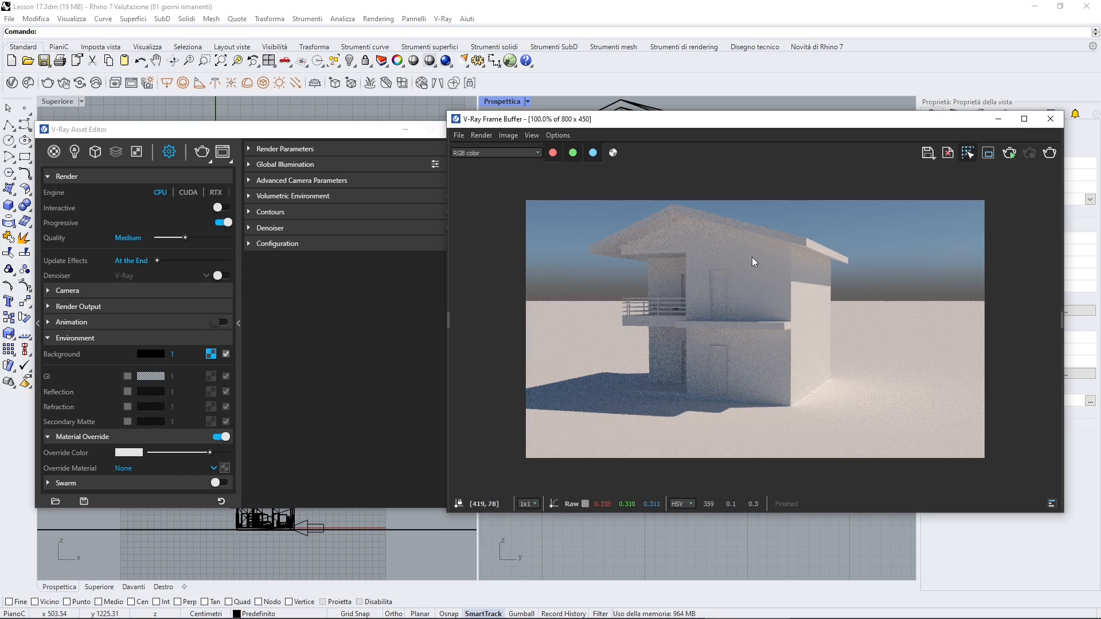
{"action": "left_click_drag", "start_coordinate": [723, 121], "coordinate": [742, 127]}
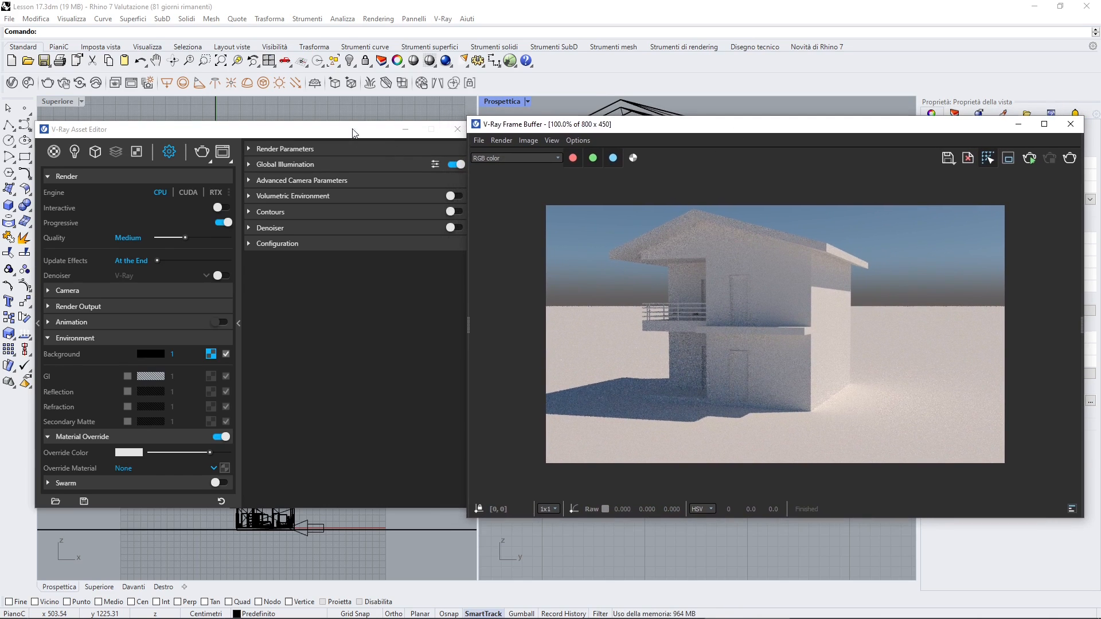
{"action": "left_click_drag", "start_coordinate": [350, 134], "coordinate": [338, 131]}
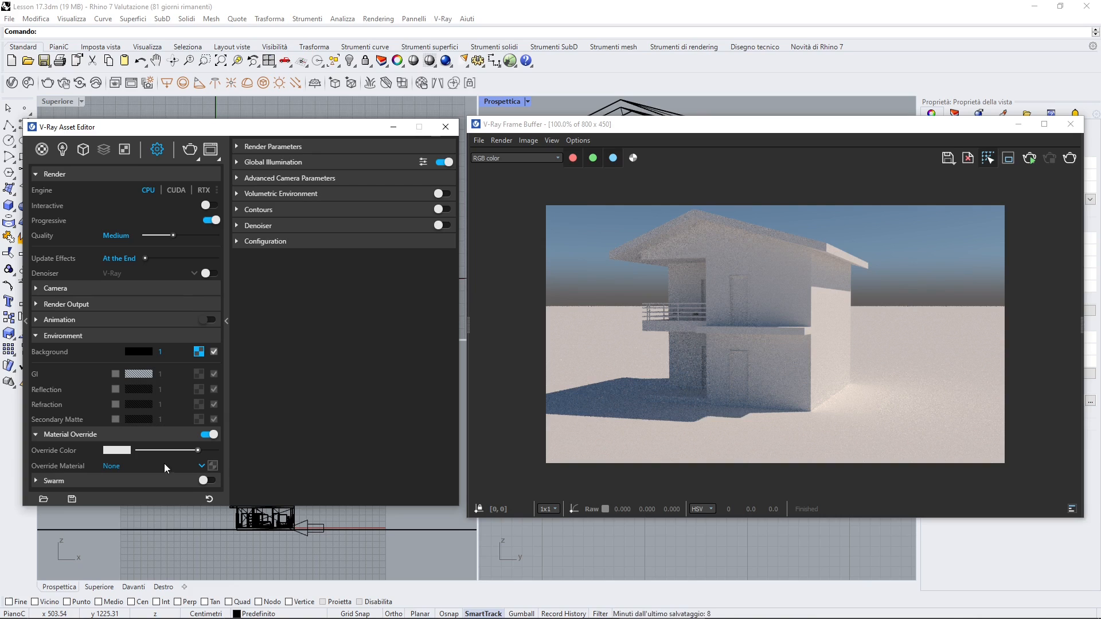
Try Wood_Cherry_Original as the override material, render the house with it and abort the rendering
{"action": "left_click", "coordinate": [205, 466]}
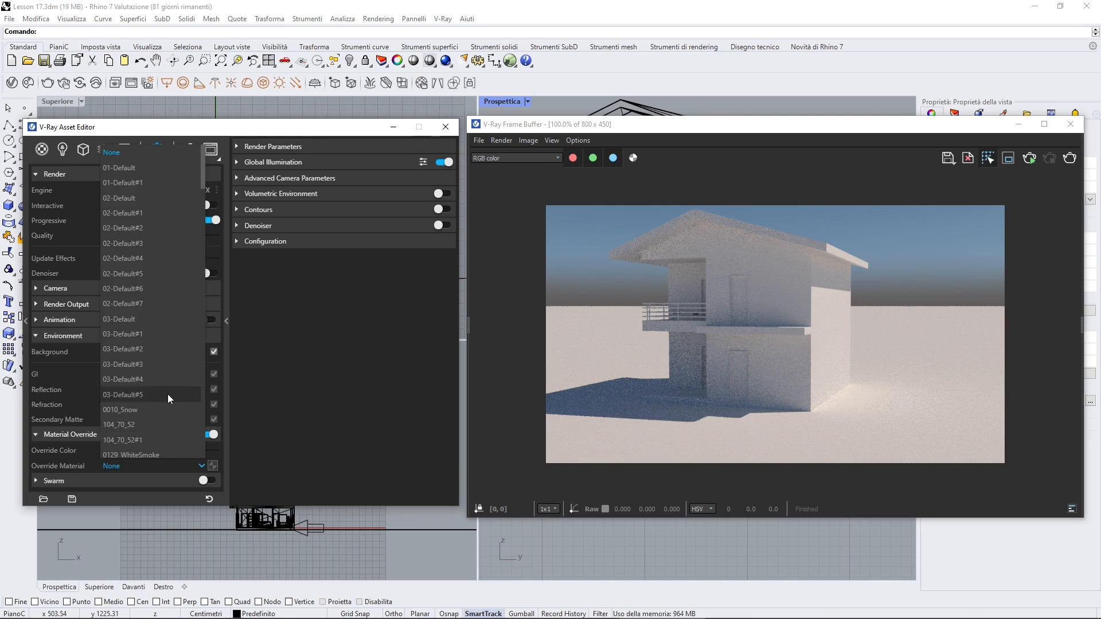
{"action": "left_click_drag", "start_coordinate": [198, 235], "coordinate": [207, 457]}
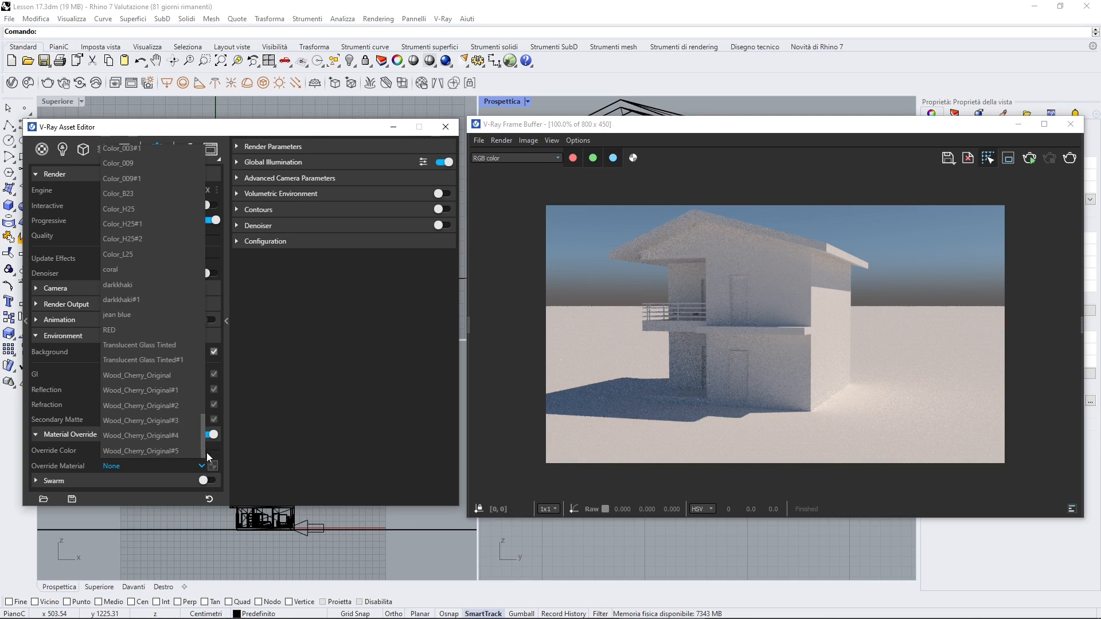
{"action": "left_click", "coordinate": [147, 377]}
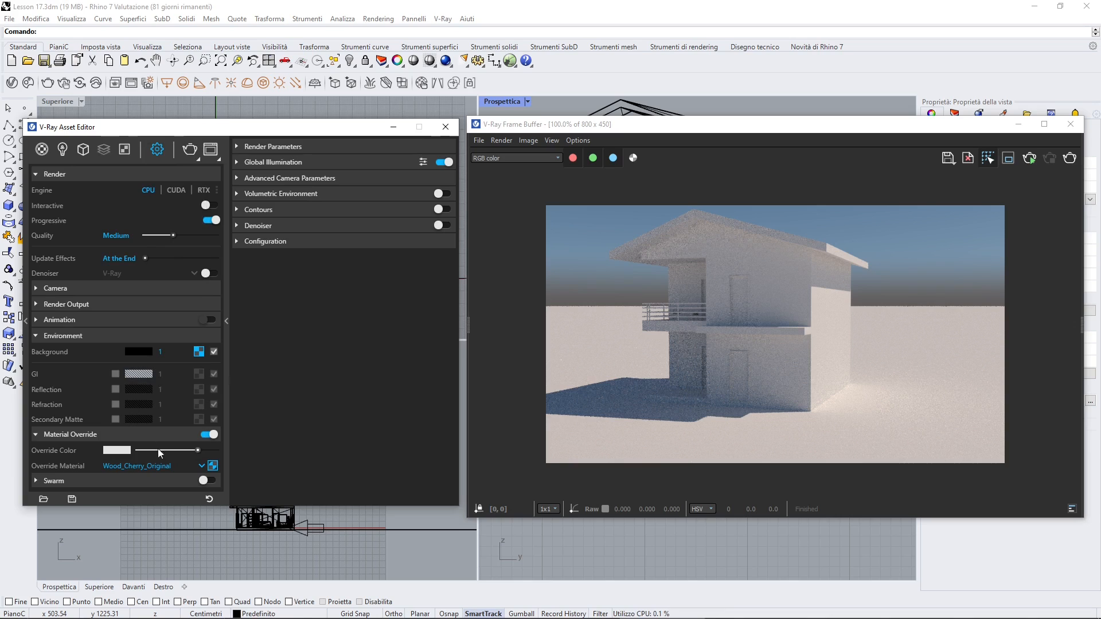
{"action": "left_click", "coordinate": [718, 330]}
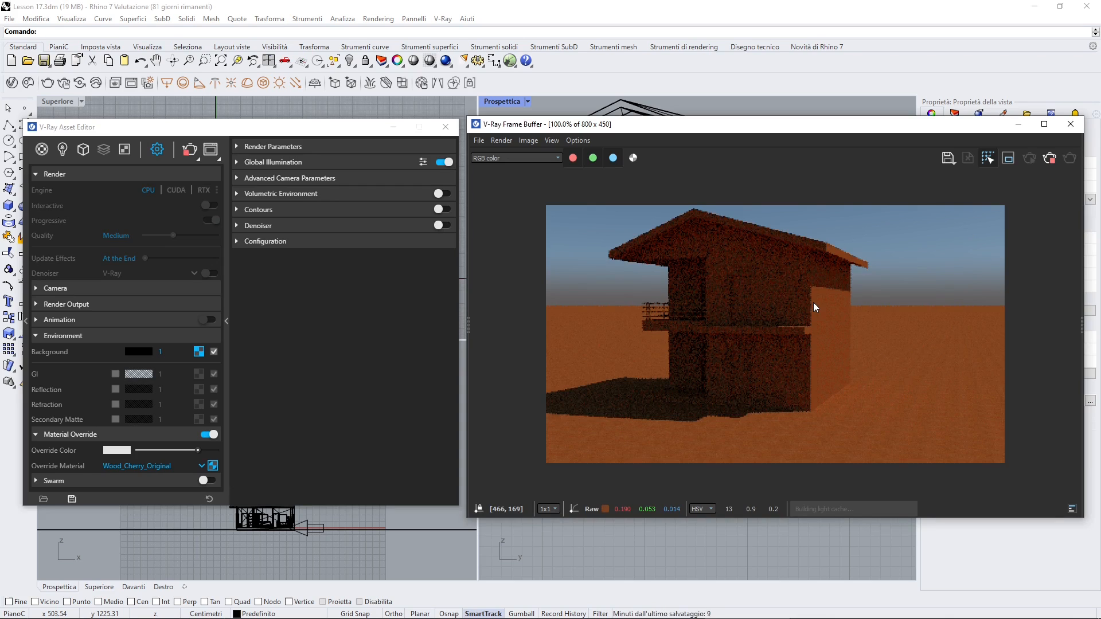
{"action": "left_click", "coordinate": [1050, 163]}
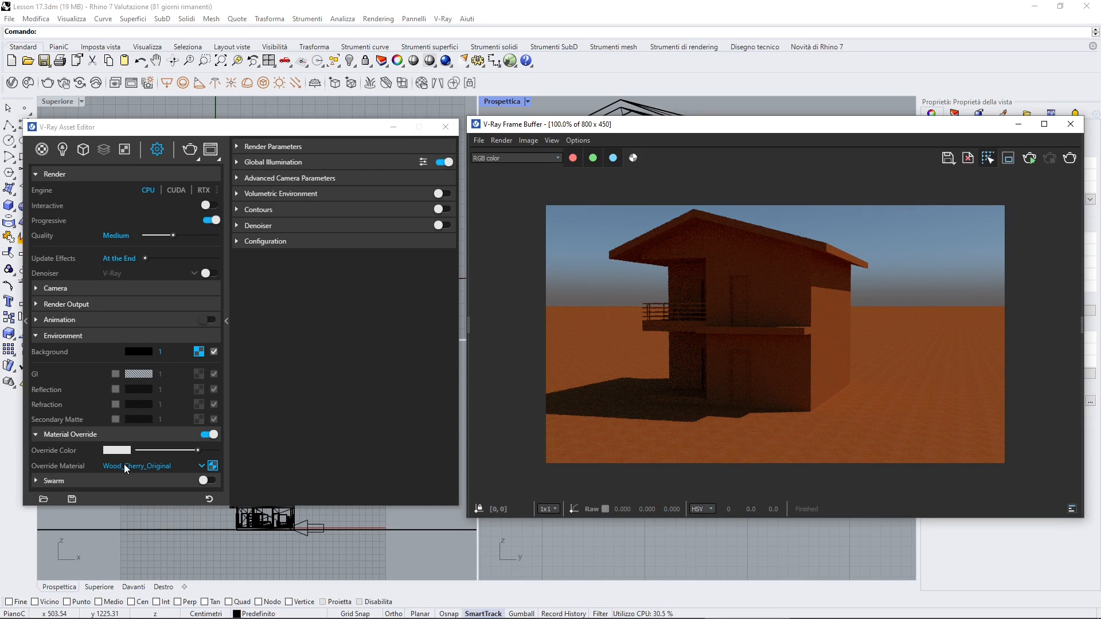
Reset the override material to None and render the house again with the plain override color
{"action": "left_click", "coordinate": [200, 466]}
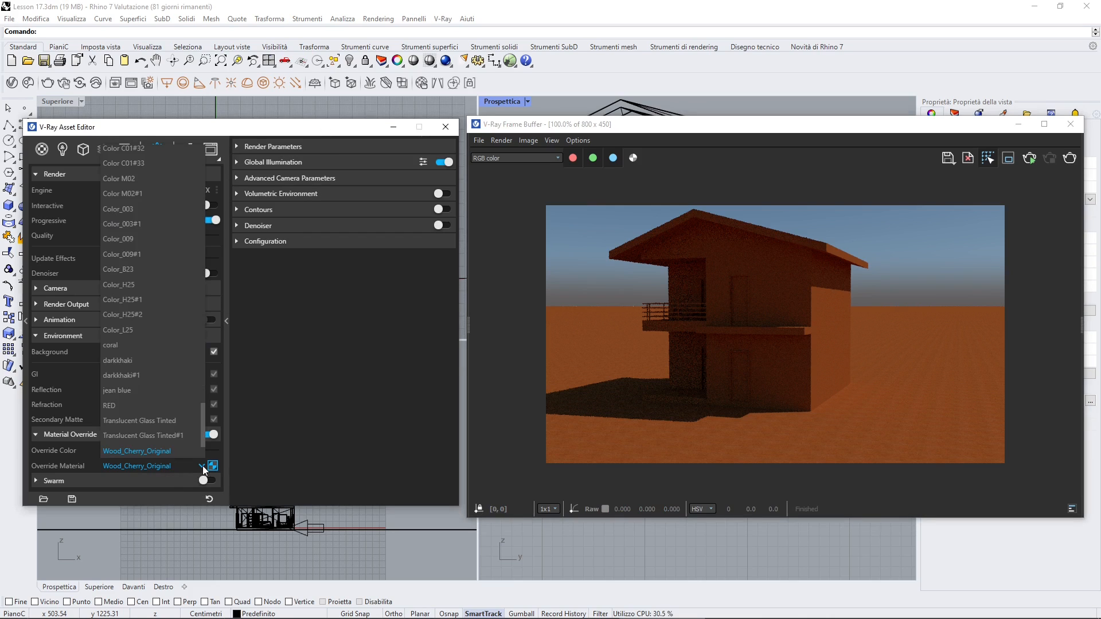
{"action": "scroll", "coordinate": [180, 339], "scroll_direction": "up", "scroll_amount": 5}
{"action": "scroll", "coordinate": [180, 338], "scroll_direction": "up", "scroll_amount": 10}
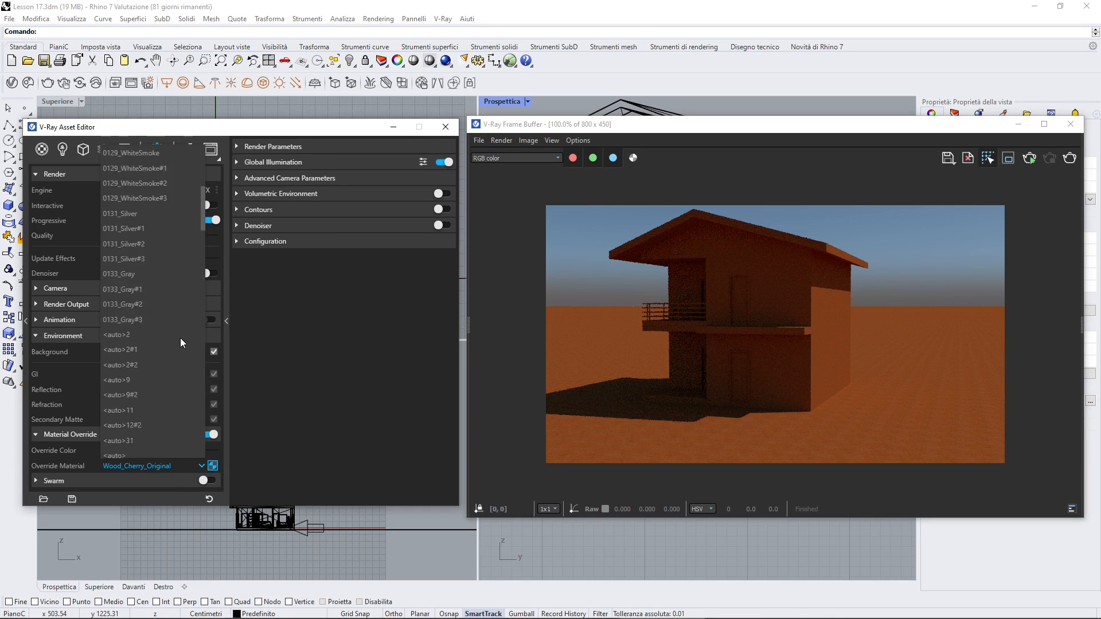
{"action": "left_click", "coordinate": [122, 156]}
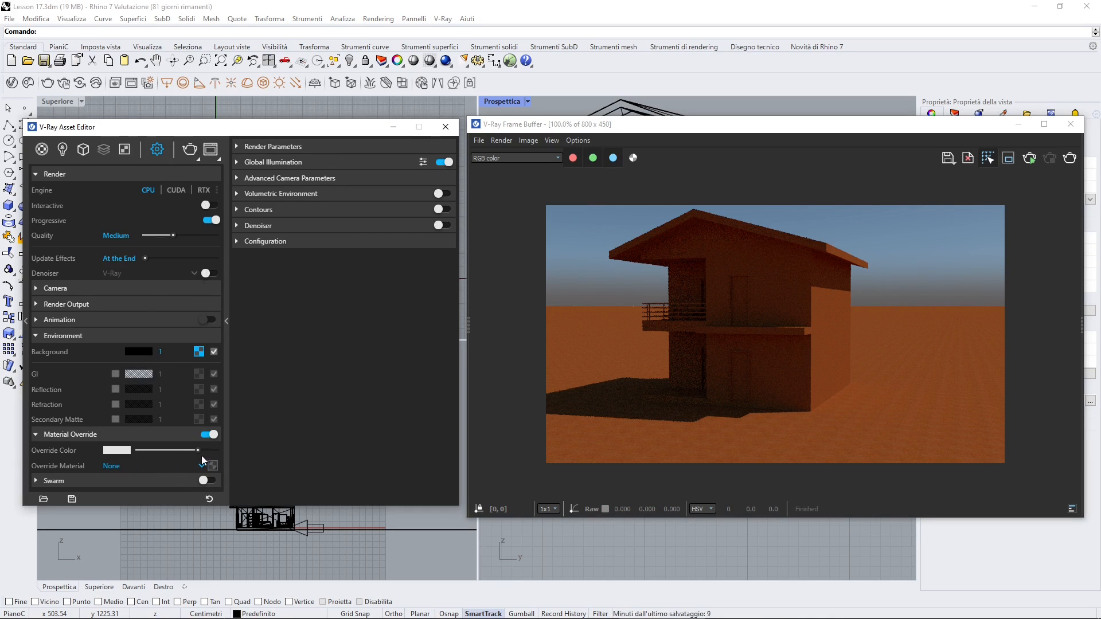
{"action": "left_click", "coordinate": [1071, 164]}
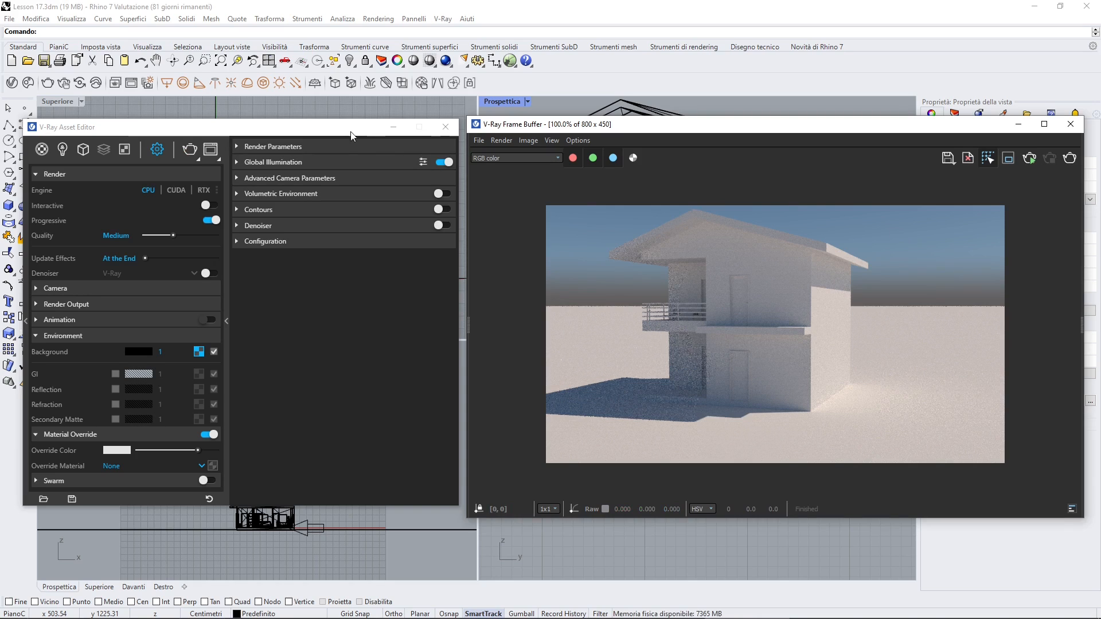
{"action": "left_click_drag", "start_coordinate": [343, 133], "coordinate": [343, 134]}
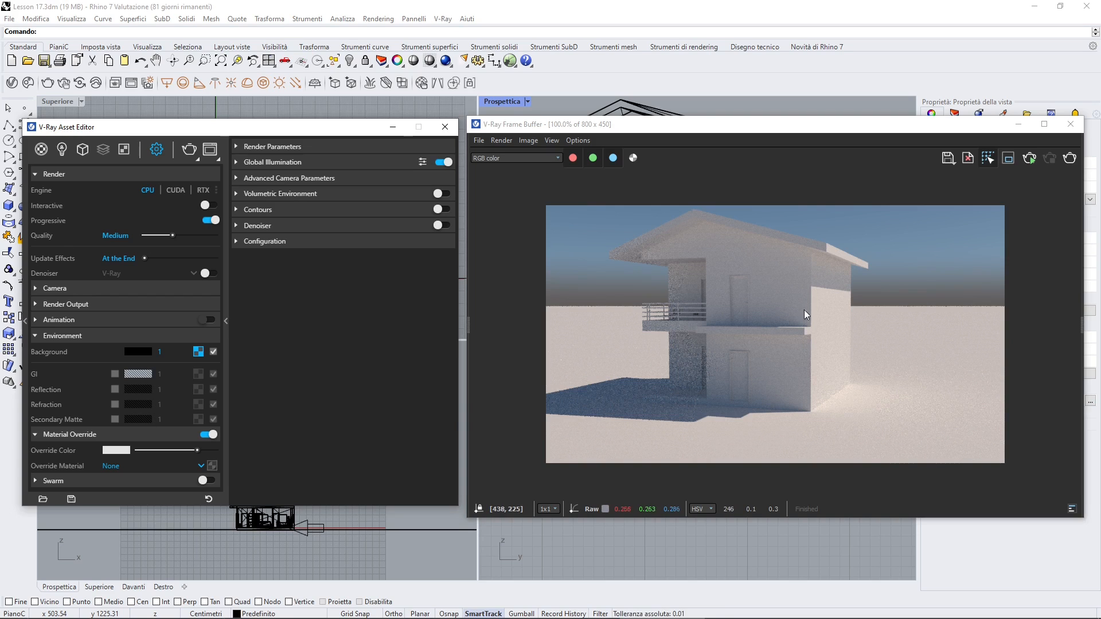
Switch to the web browser, examine the V-Ray and Unity diagrams of direct and indirect lighting, and return to Rhino
{"action": "key", "text": "alt+Tab"}
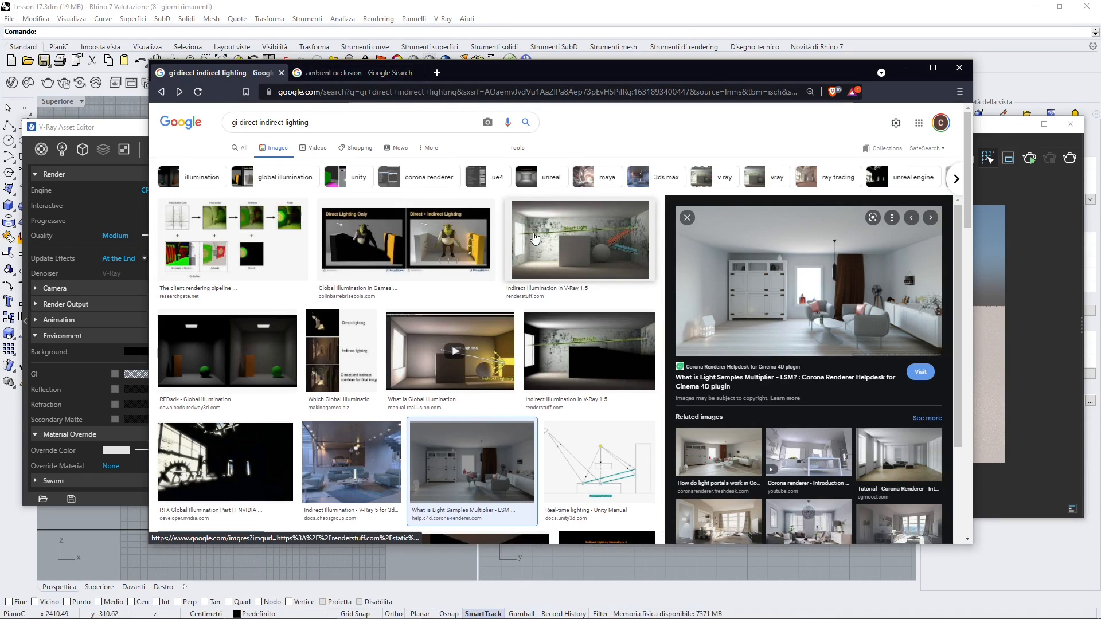
{"action": "triple_click", "coordinate": [269, 123]}
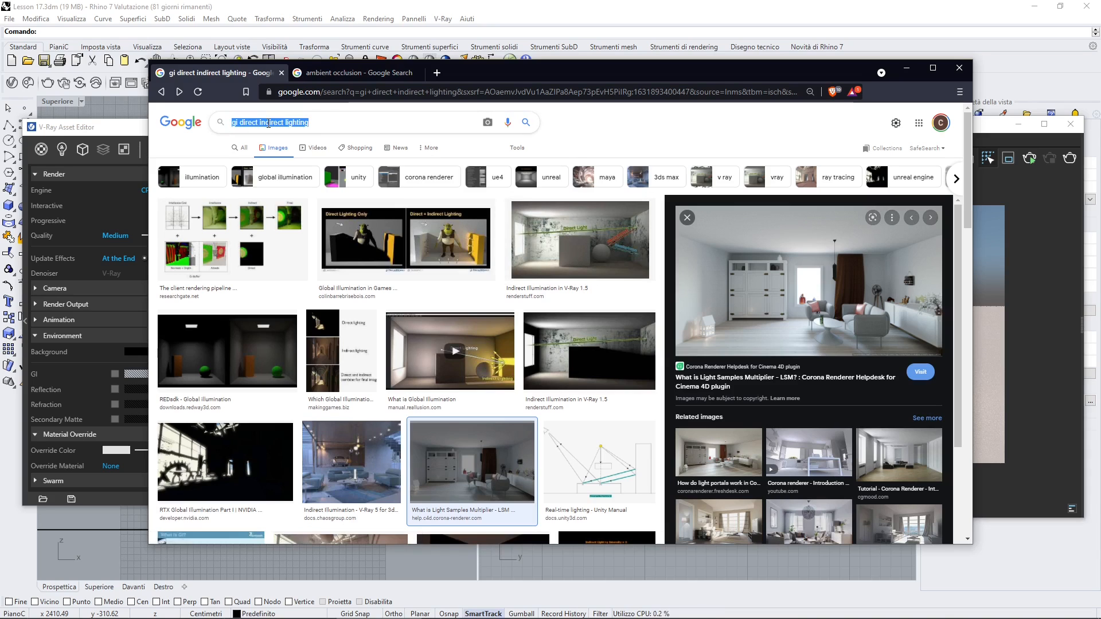
{"action": "left_click", "coordinate": [539, 216]}
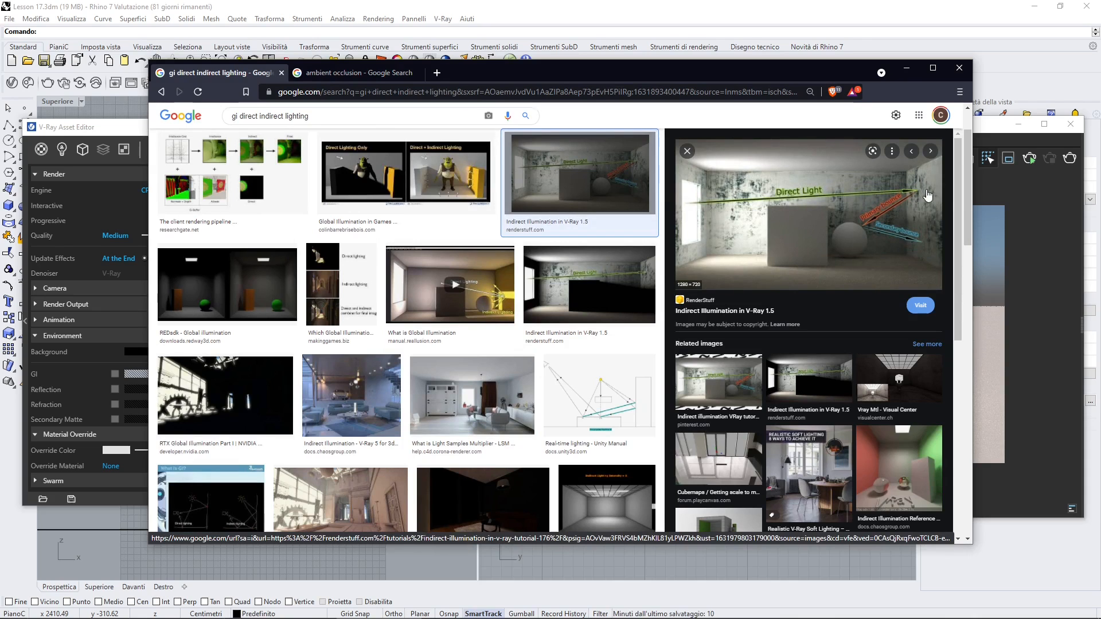
{"action": "left_click", "coordinate": [590, 395]}
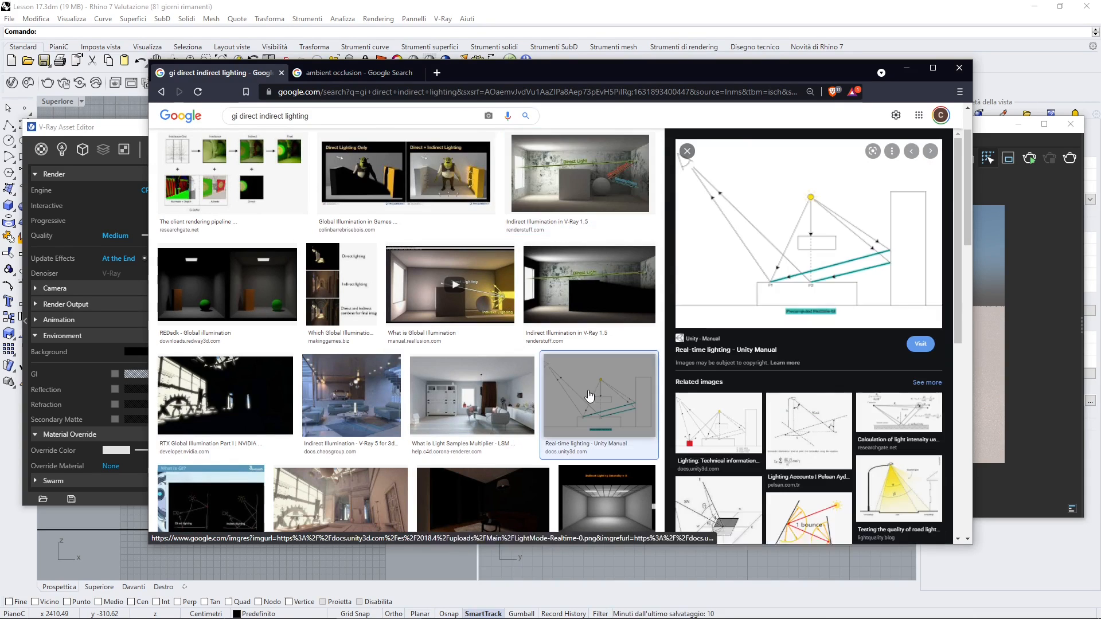
{"action": "left_click", "coordinate": [905, 67]}
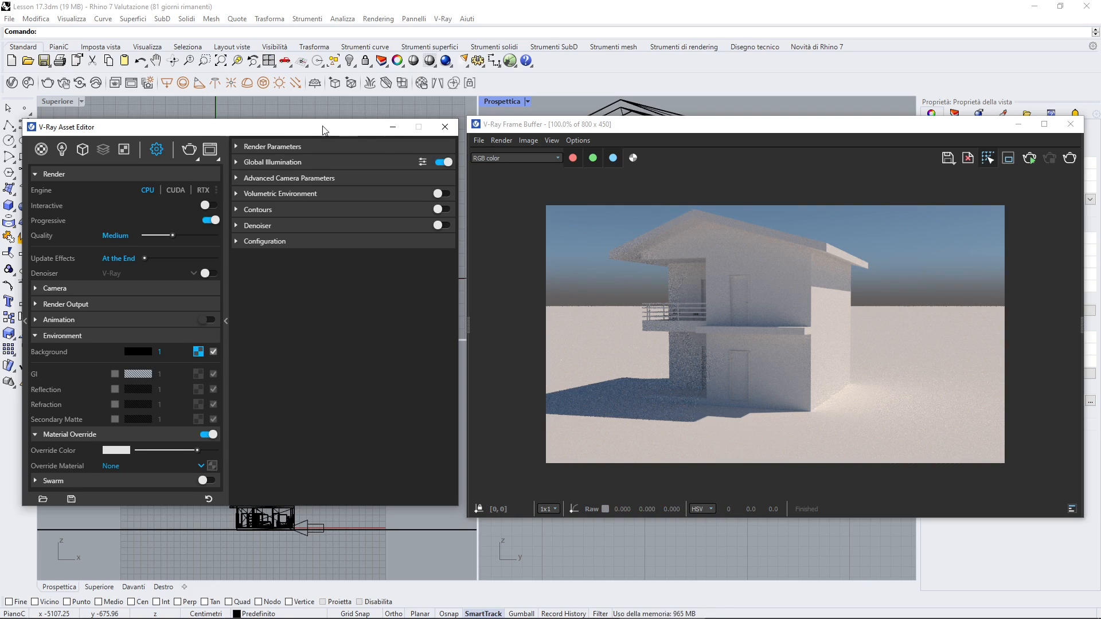
Expand the Global Illumination settings and compare their basic and advanced modes, leaving the advanced options shown
{"action": "left_click_drag", "start_coordinate": [322, 127], "coordinate": [318, 129]}
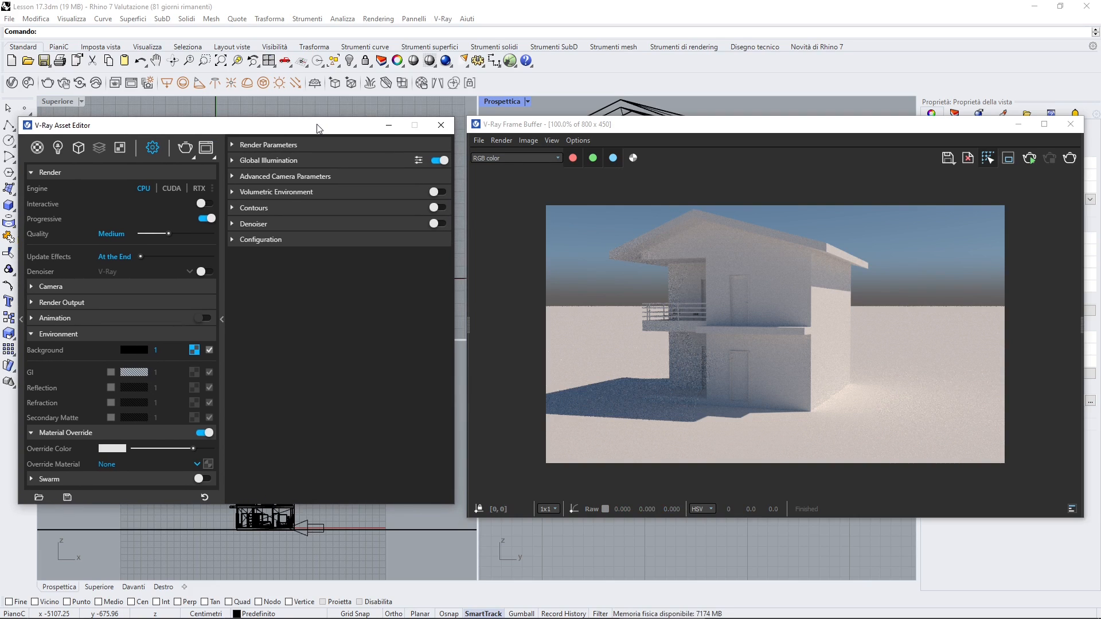
{"action": "left_click", "coordinate": [272, 159]}
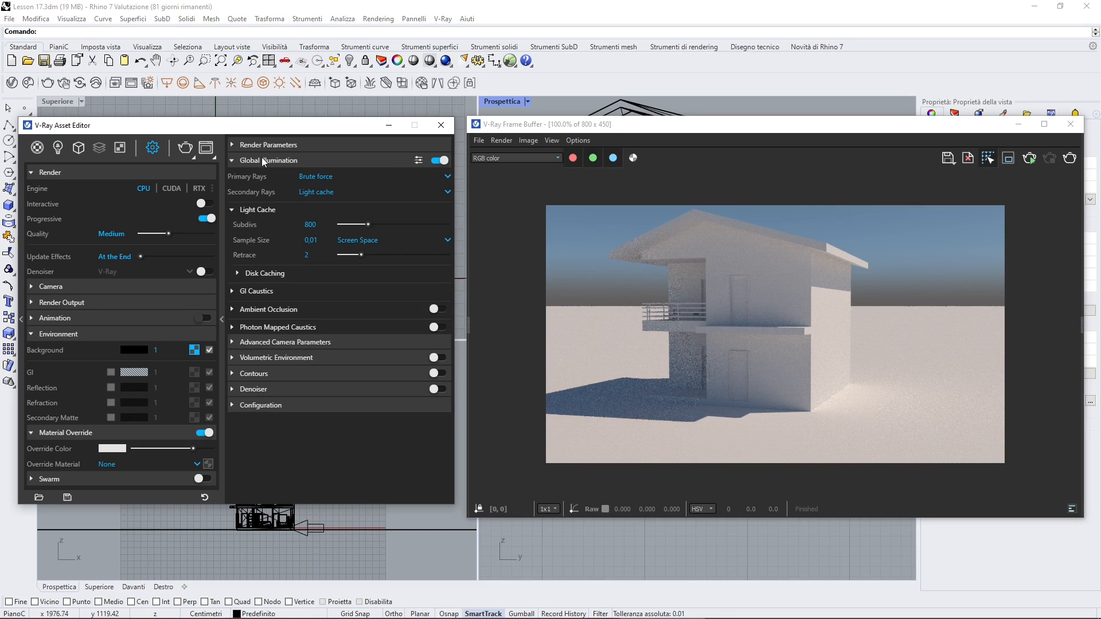
{"action": "left_click", "coordinate": [418, 162]}
{"action": "left_click", "coordinate": [418, 161]}
{"action": "left_click", "coordinate": [419, 161]}
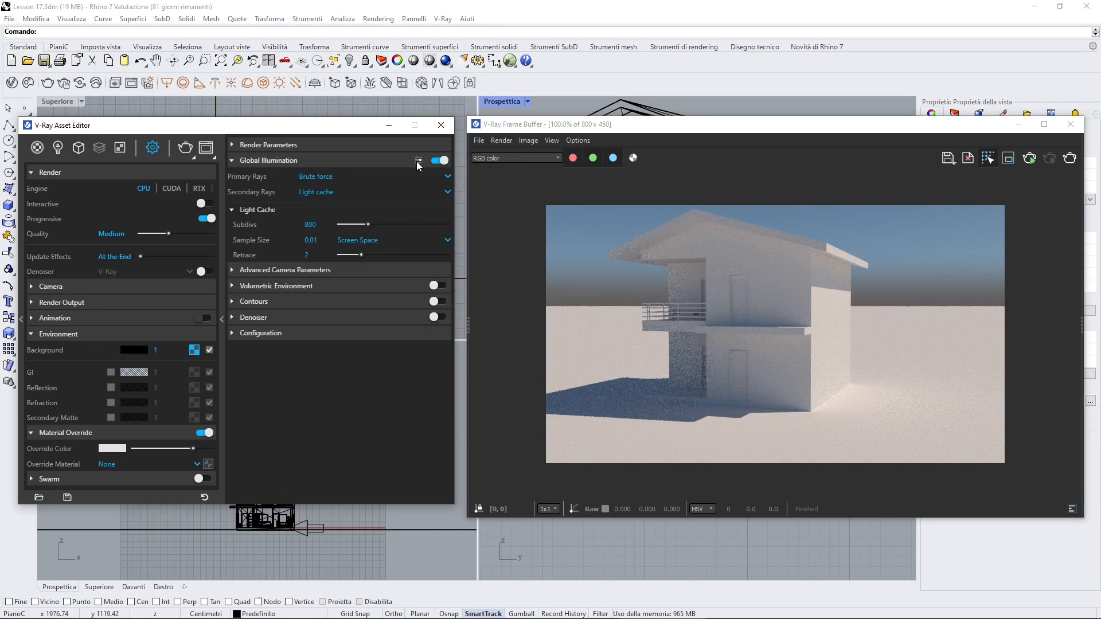
{"action": "left_click", "coordinate": [418, 161]}
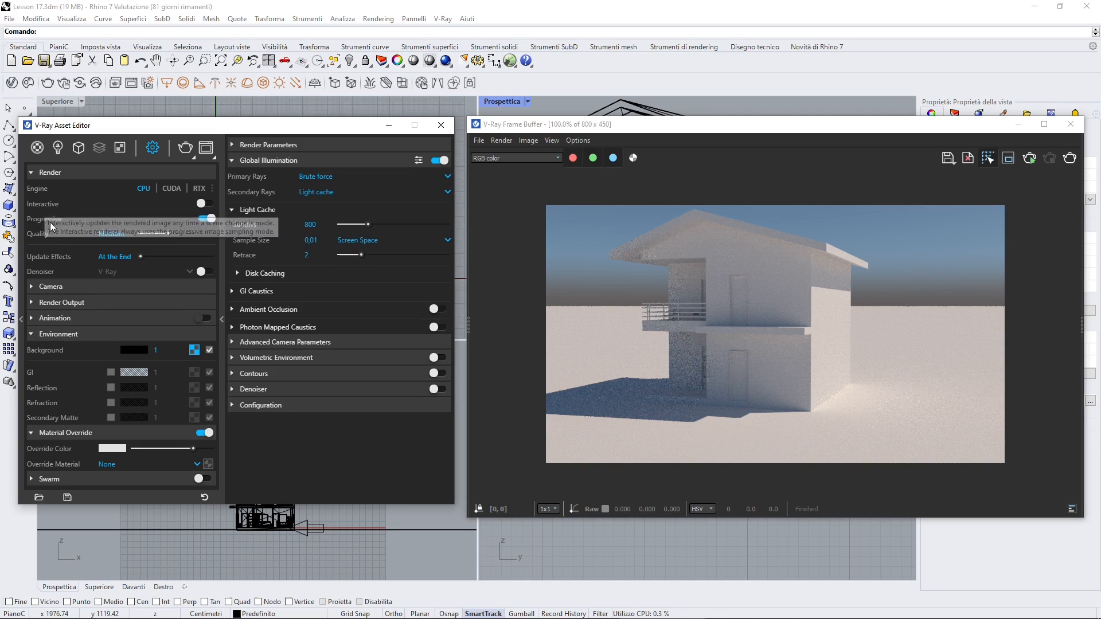
Check the description of the Progressive render option and toggle it off and back on
{"action": "mouse_move", "coordinate": [43, 221]}
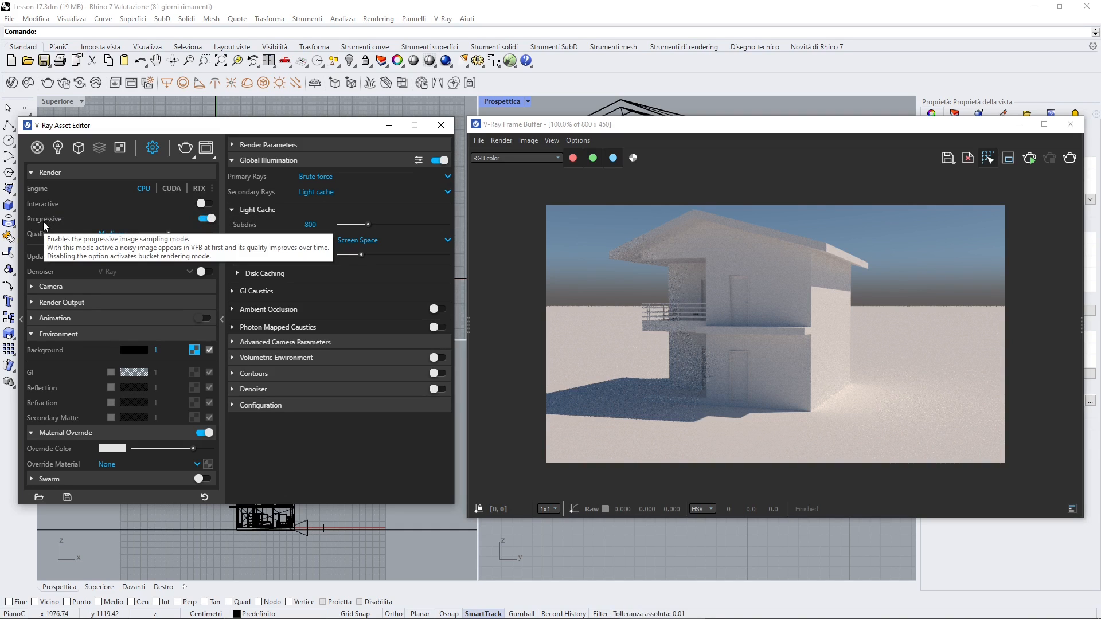
{"action": "left_click", "coordinate": [205, 219]}
{"action": "left_click", "coordinate": [206, 219]}
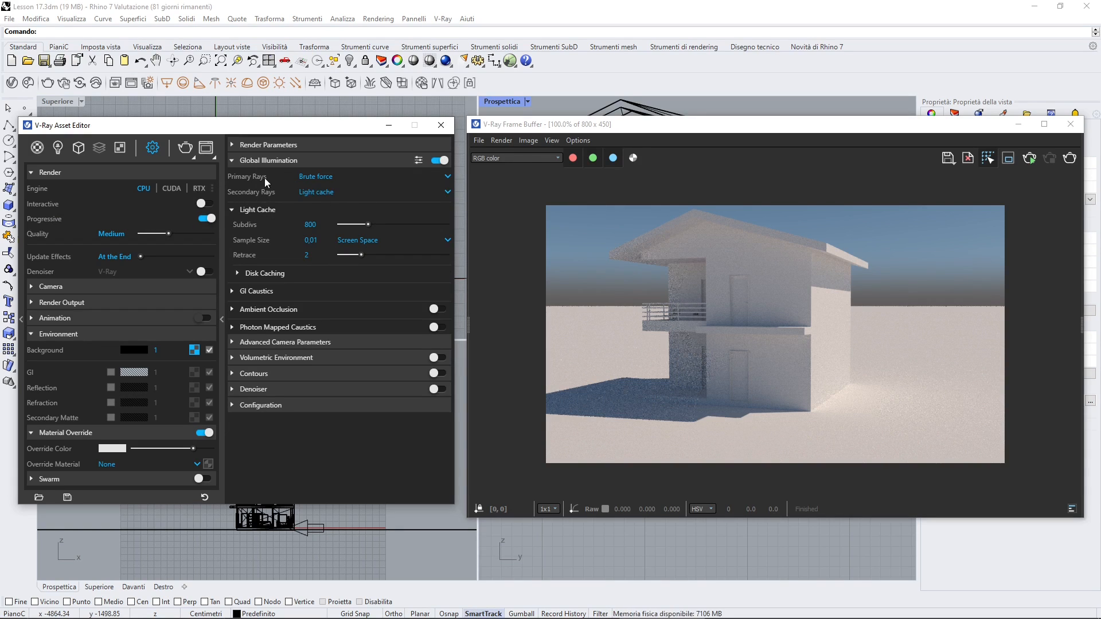
Enable Ambient Occlusion in the Global Illumination settings and render the house, inspecting the shading up close
{"action": "left_click", "coordinate": [271, 315]}
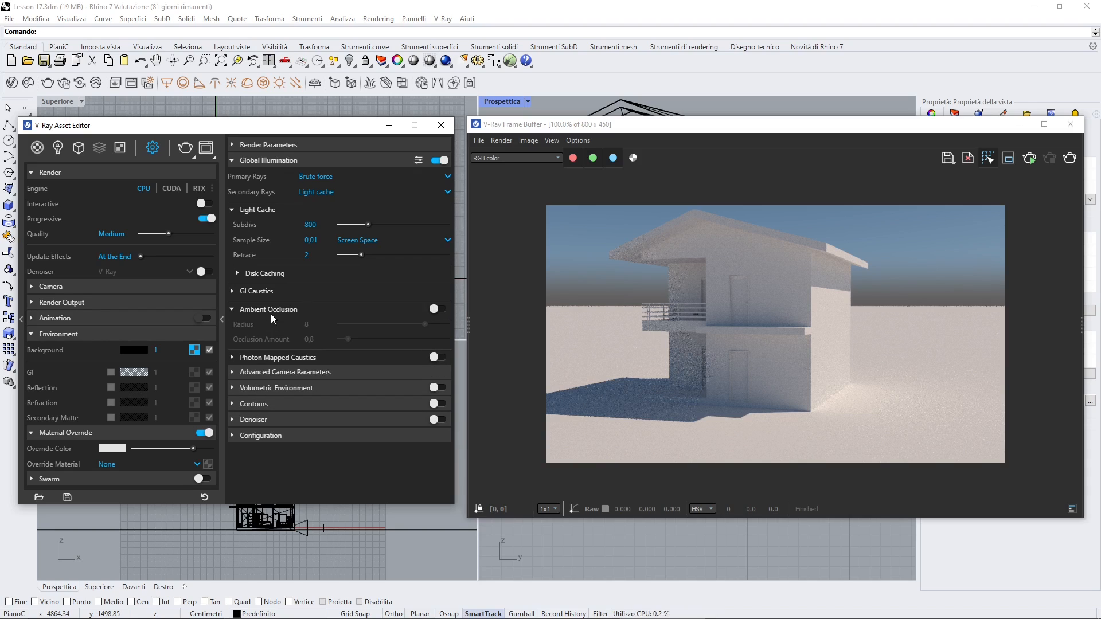
{"action": "left_click", "coordinate": [438, 309]}
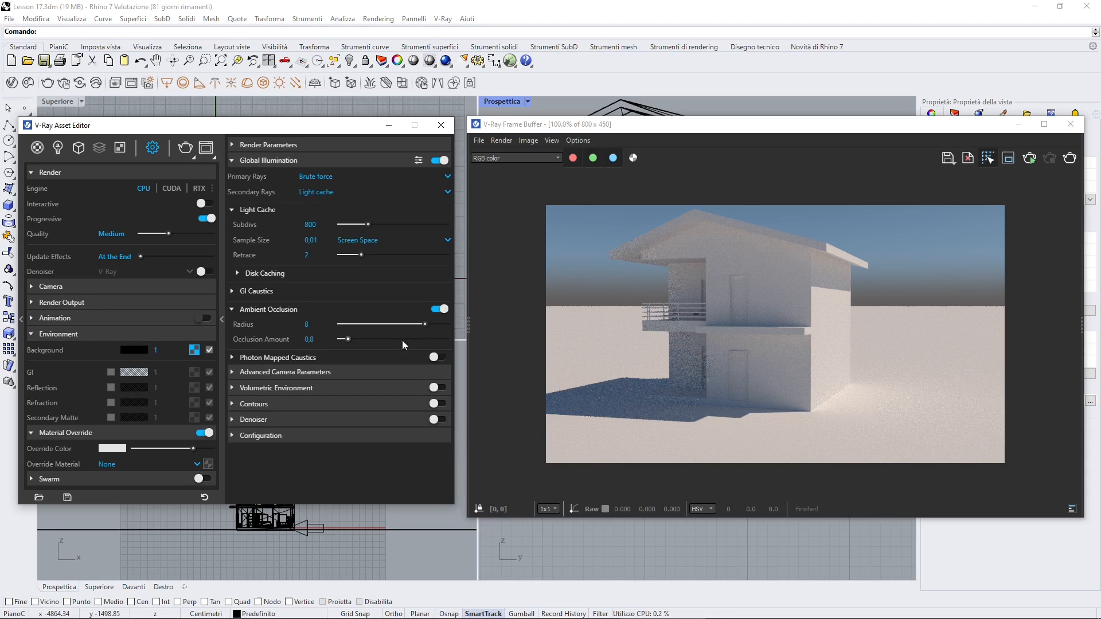
{"action": "left_click", "coordinate": [776, 312]}
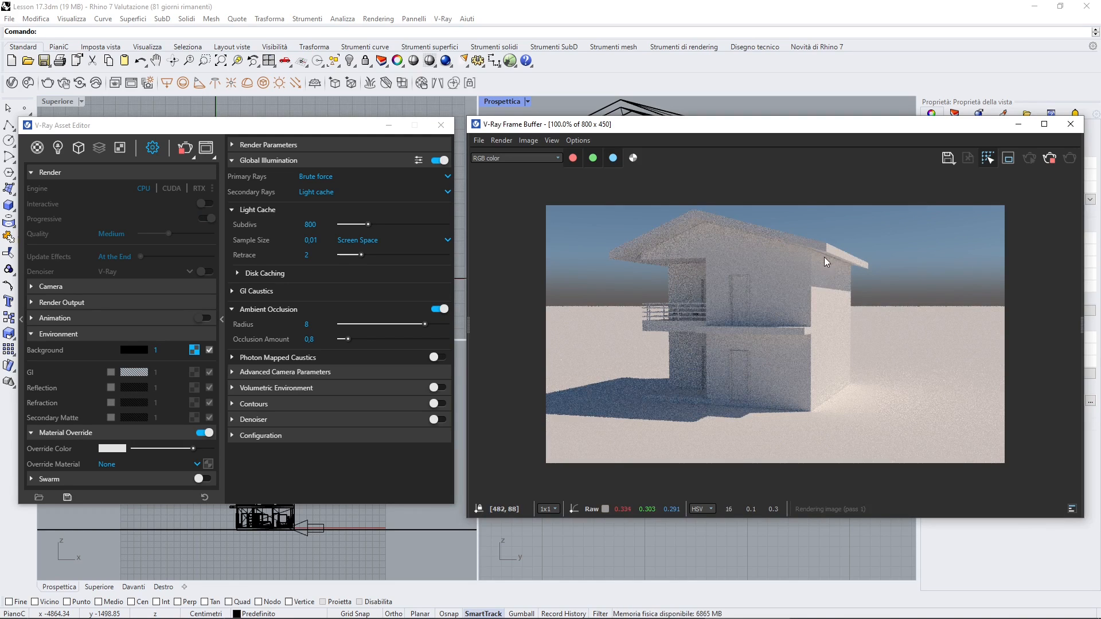
{"action": "scroll", "coordinate": [740, 232], "scroll_direction": "up", "scroll_amount": 1}
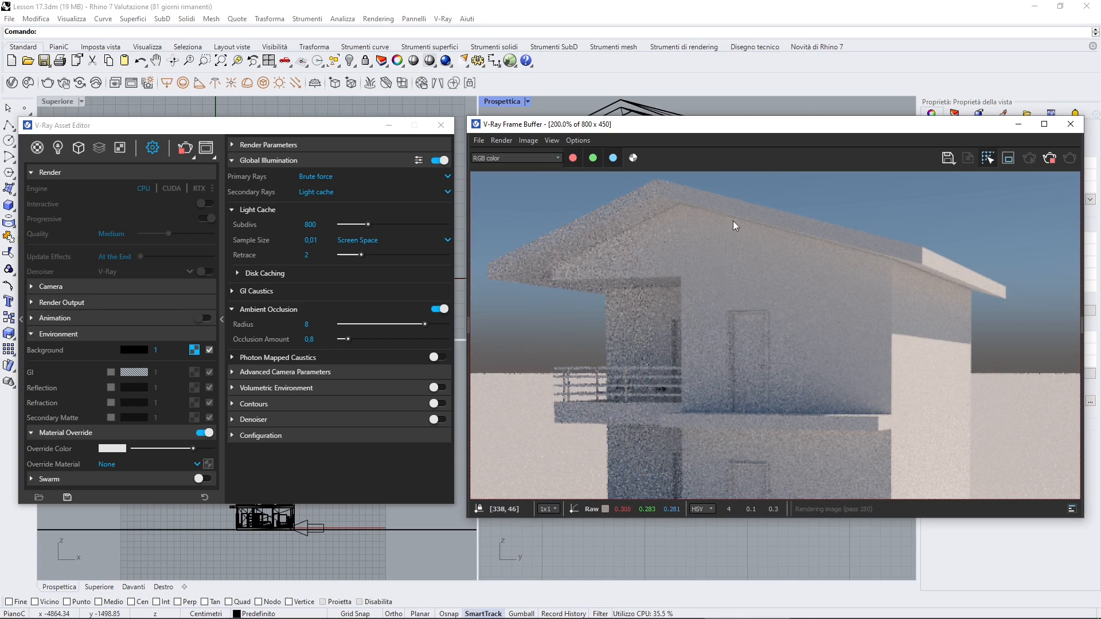
{"action": "scroll", "coordinate": [746, 365], "scroll_direction": "down", "scroll_amount": 1}
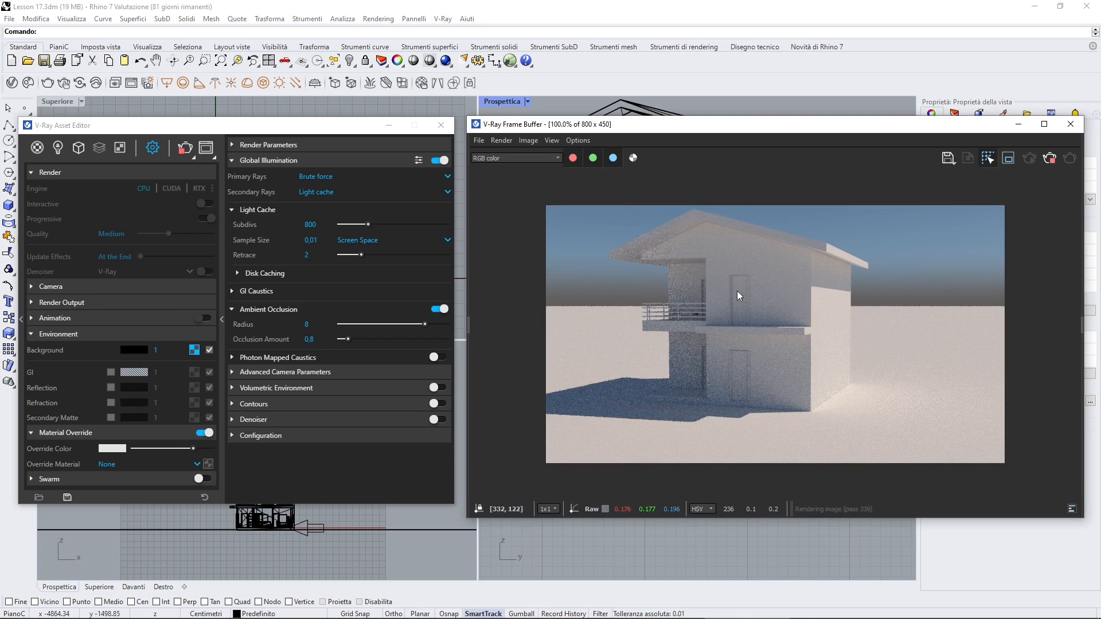